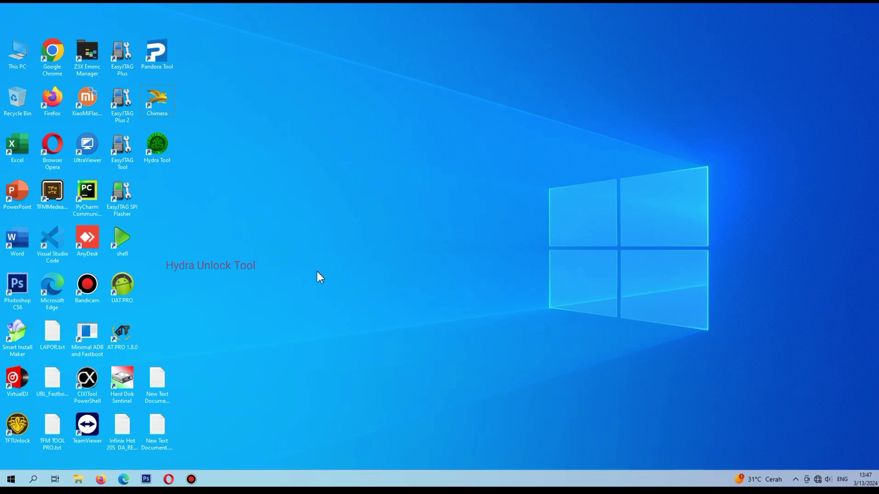
- Extract AndroidUtility.v130.2024.zip with 7-Zip into a folder of the same name and open the extracted folder
{"action": "left_click", "coordinate": [79, 479]}
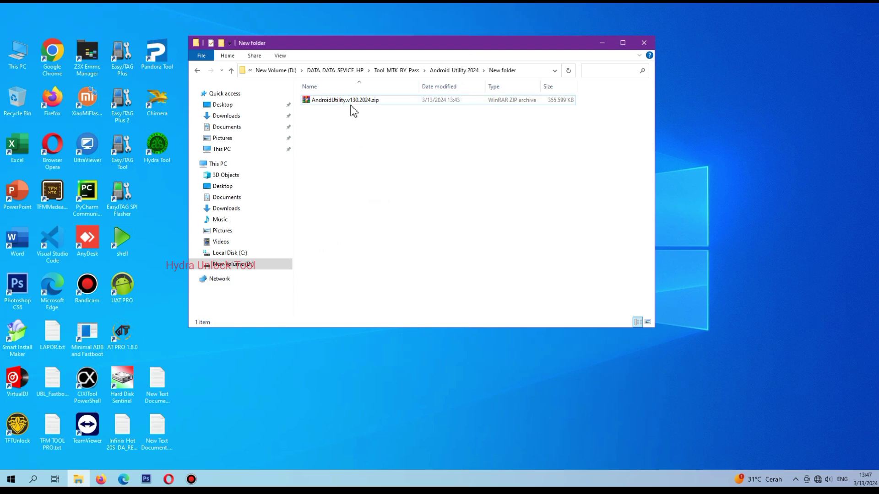
{"action": "left_click", "coordinate": [323, 101]}
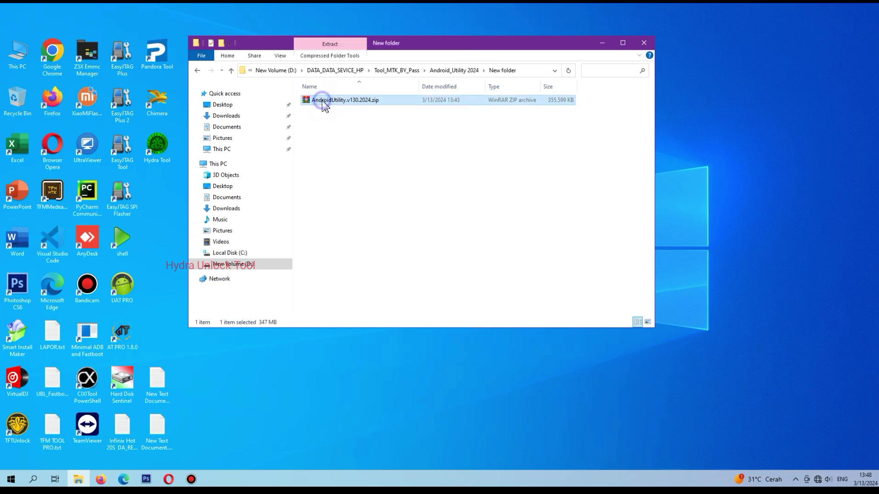
{"action": "right_click", "coordinate": [323, 103]}
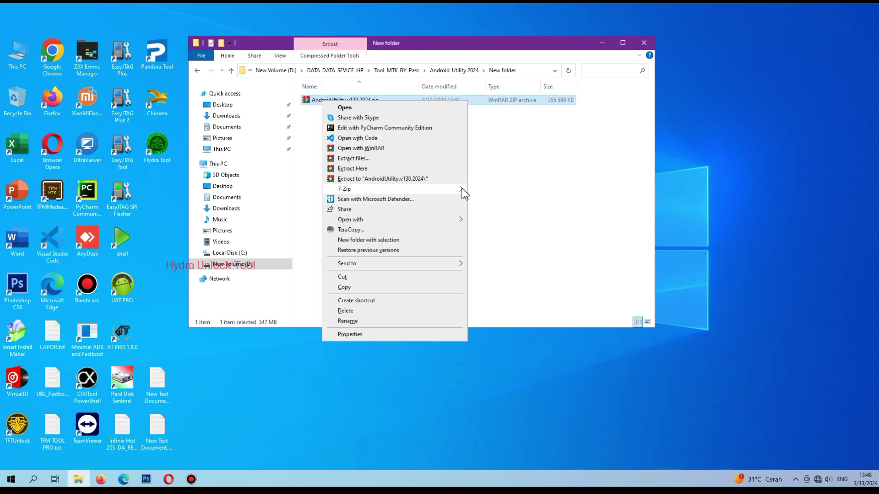
{"action": "mouse_move", "coordinate": [457, 189]}
{"action": "left_click", "coordinate": [514, 233]}
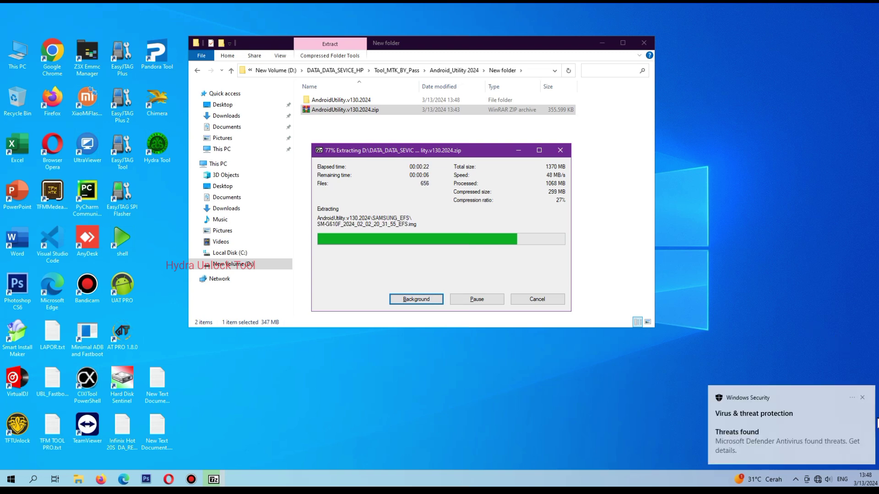
{"action": "left_click", "coordinate": [864, 398]}
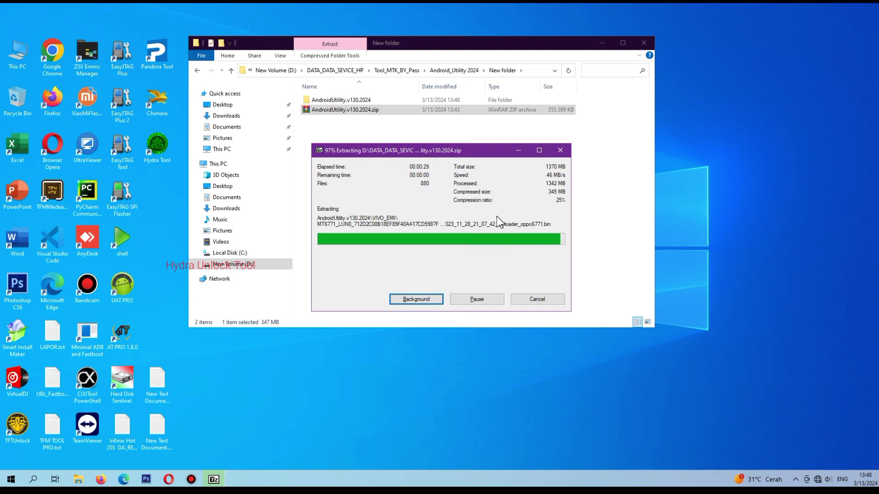
{"action": "left_click", "coordinate": [497, 217]}
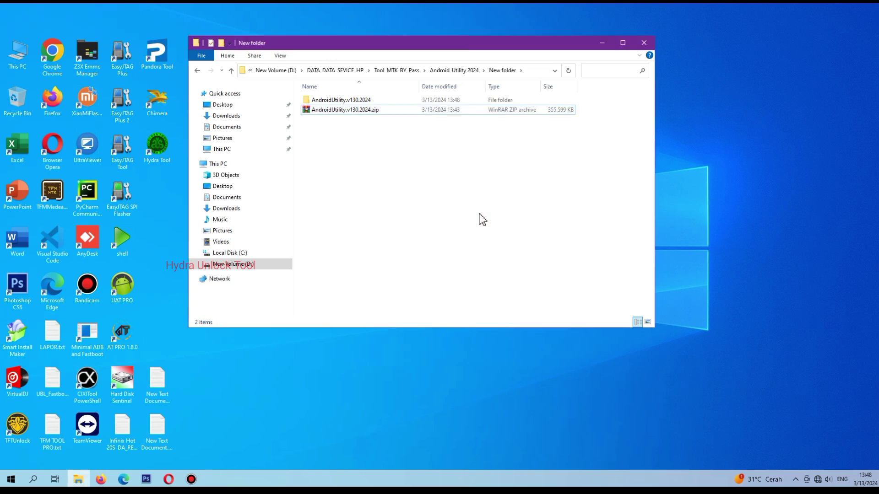
{"action": "double_click", "coordinate": [364, 100]}
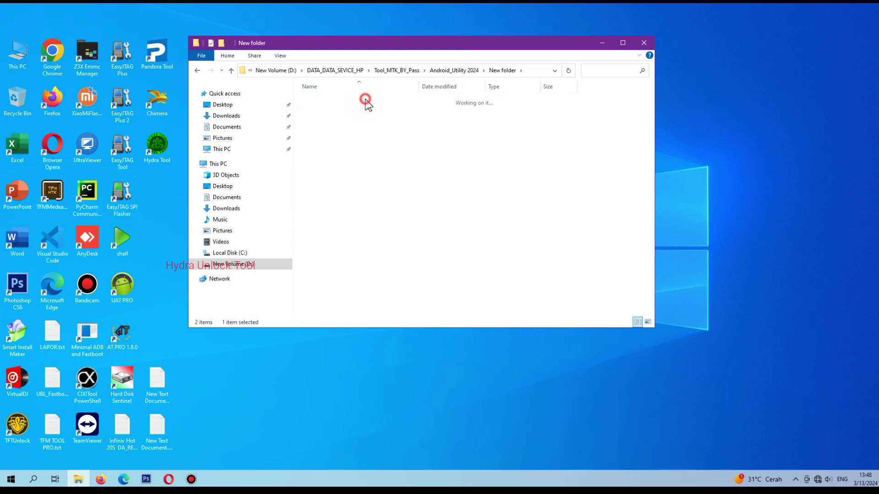
{"action": "scroll", "coordinate": [382, 143], "scroll_direction": "down", "scroll_amount": 2}
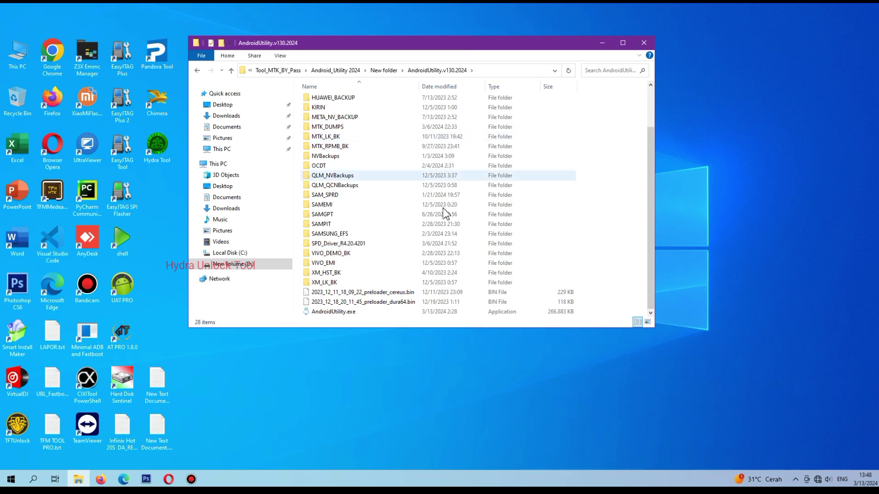
- Open Device Manager from the computer's About settings and close the Settings window
{"action": "right_click", "coordinate": [16, 61]}
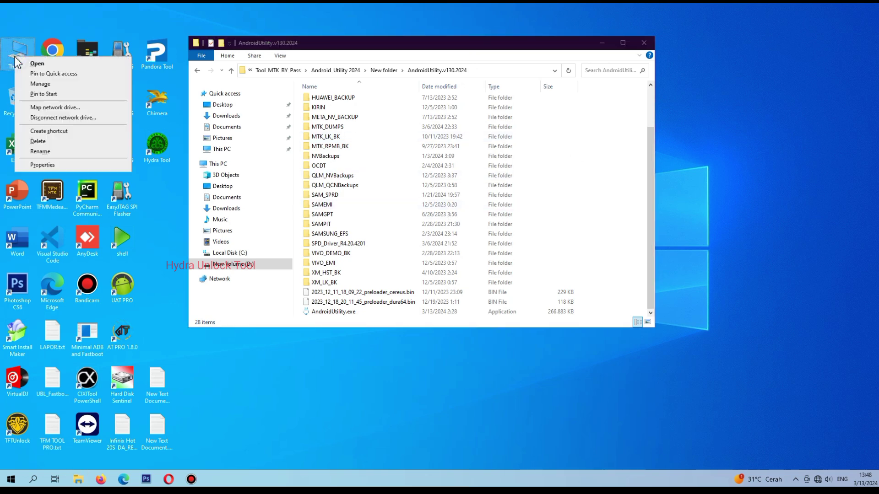
{"action": "left_click", "coordinate": [58, 165]}
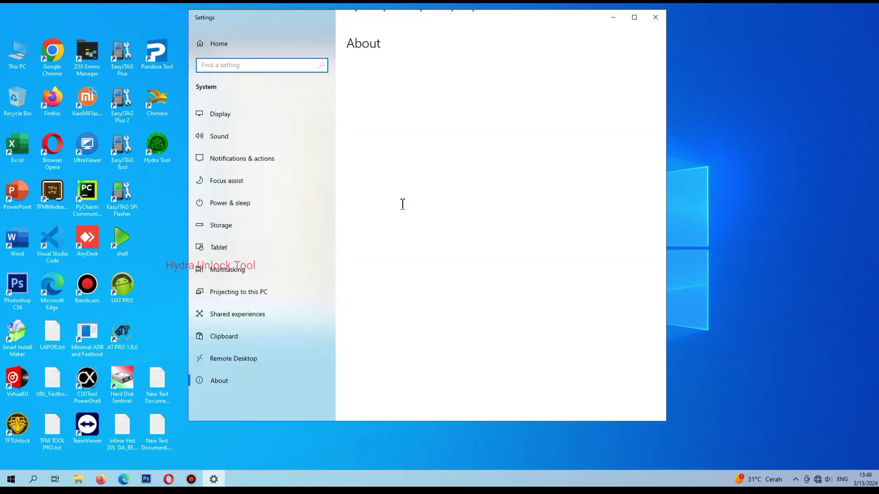
{"action": "scroll", "coordinate": [394, 309], "scroll_direction": "down", "scroll_amount": 3}
{"action": "scroll", "coordinate": [394, 314], "scroll_direction": "down", "scroll_amount": 2}
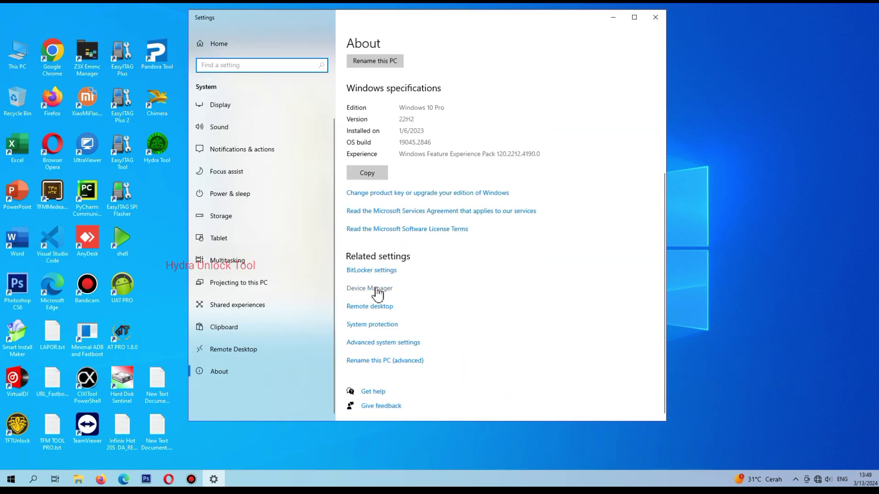
{"action": "left_click", "coordinate": [650, 18]}
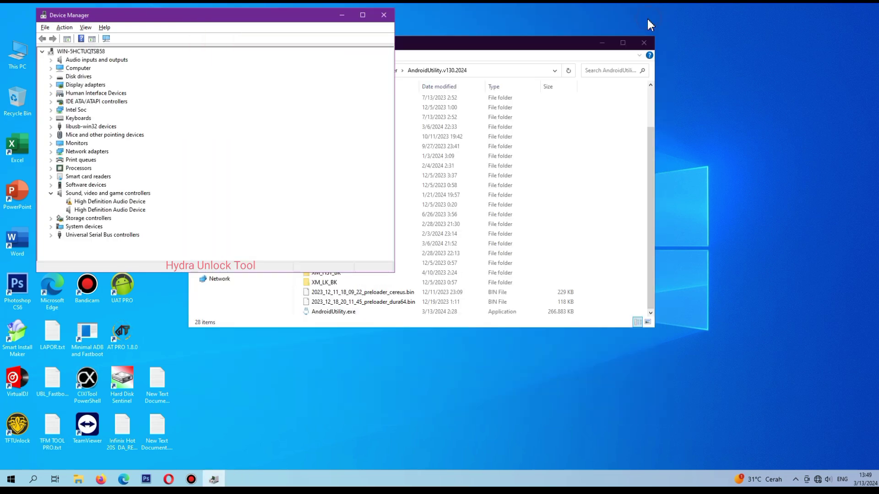
- Narrow the Device Manager window, place it beside the file window, and scan for hardware changes
{"action": "left_click_drag", "start_coordinate": [395, 90], "coordinate": [182, 101]}
{"action": "left_click_drag", "start_coordinate": [103, 16], "coordinate": [788, 57]}
{"action": "left_click", "coordinate": [749, 73]}
{"action": "left_click", "coordinate": [771, 81]}
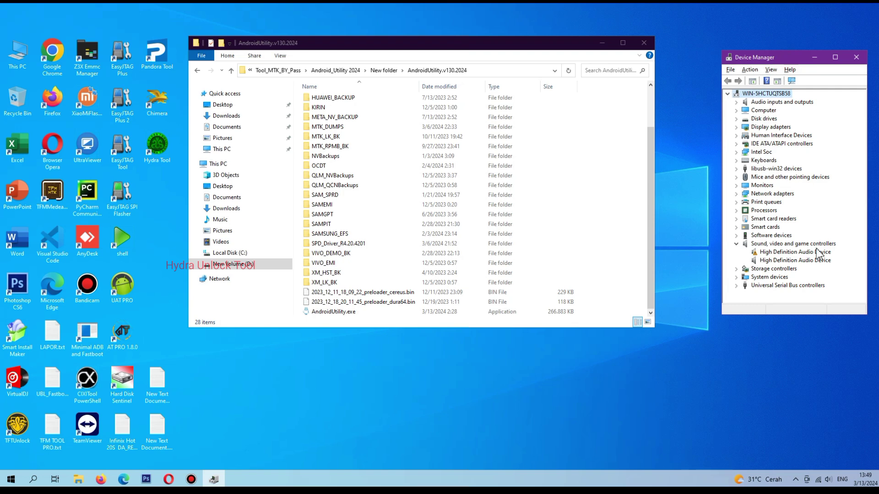
- Check the Smart cards and Smart card readers categories and rescan the computer for hardware changes
{"action": "left_click", "coordinate": [764, 226]}
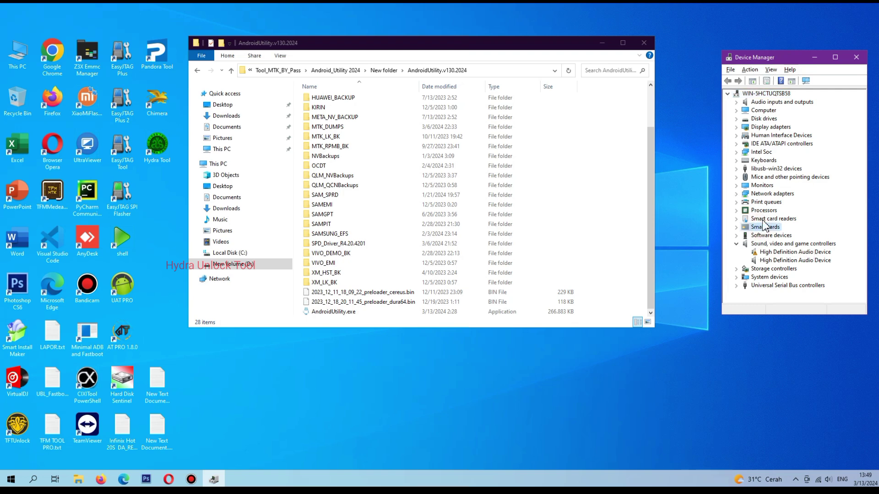
{"action": "left_click", "coordinate": [763, 219]}
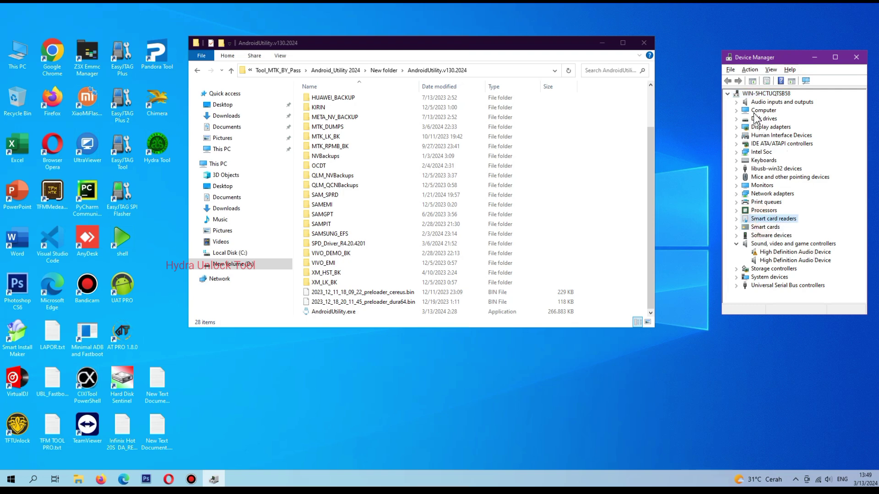
{"action": "left_click", "coordinate": [765, 93]}
{"action": "left_click", "coordinate": [750, 69]}
{"action": "left_click", "coordinate": [760, 79]}
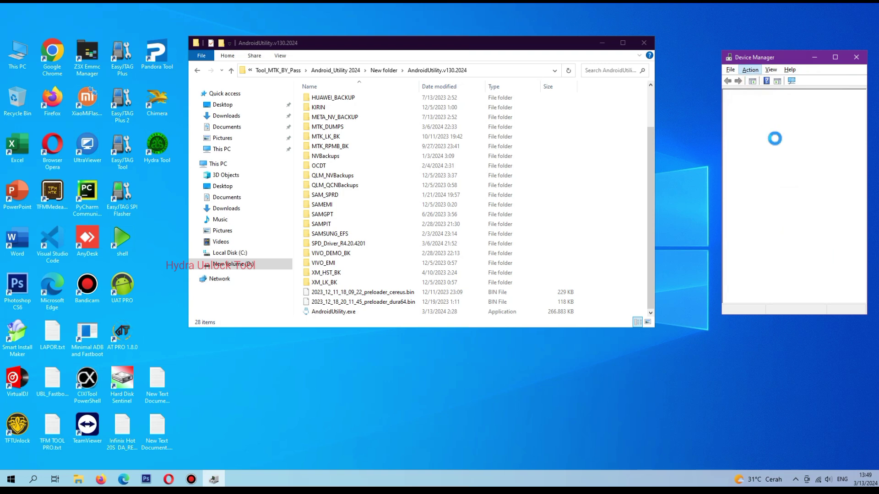
- Try to launch AndroidUtility.exe as administrator, agreeing to continue to the limited edition without a smart card
{"action": "left_click", "coordinate": [651, 220]}
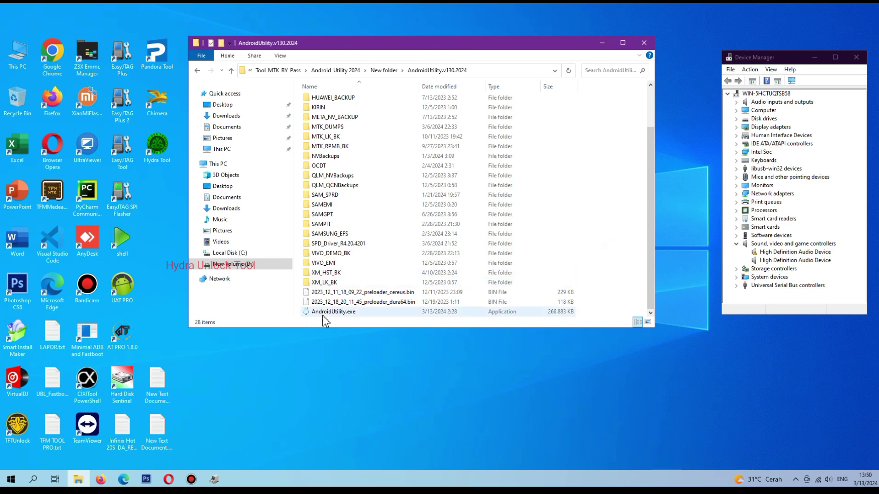
{"action": "right_click", "coordinate": [336, 312]}
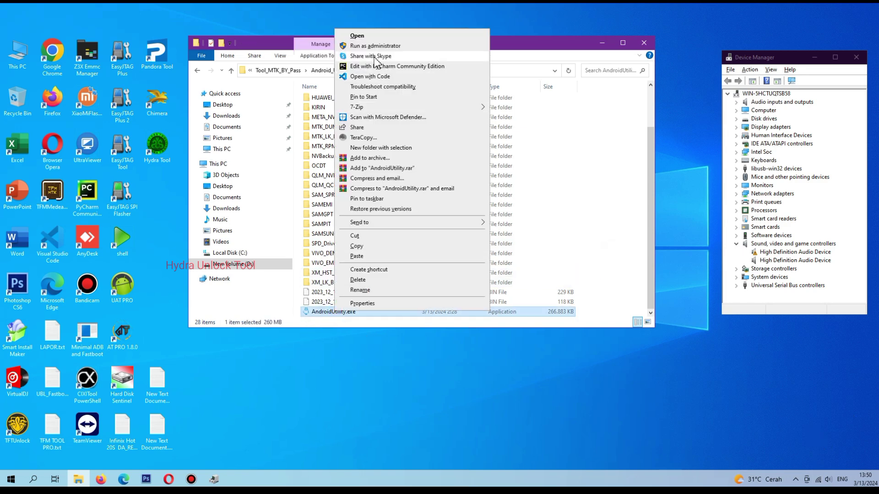
{"action": "left_click", "coordinate": [370, 47]}
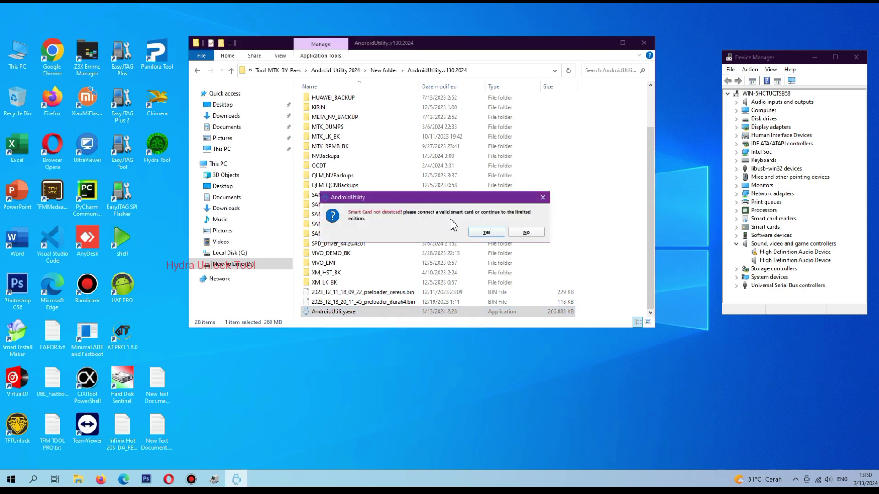
{"action": "left_click", "coordinate": [479, 234]}
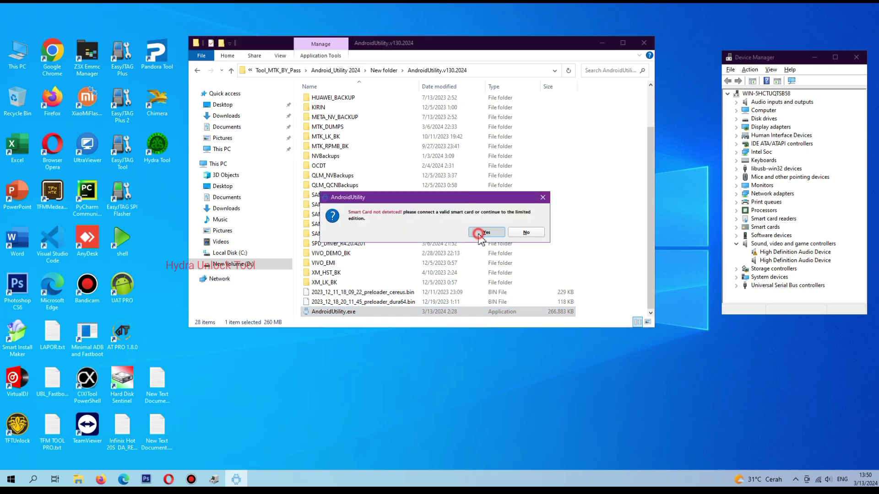
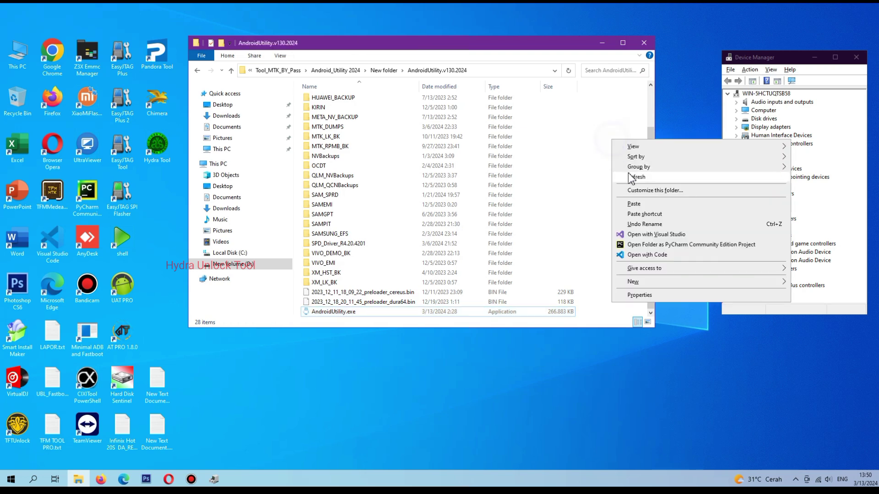
- Refresh the extracted folder and the desktop, and start AndroidUtility.exe again in the limited edition
{"action": "left_click", "coordinate": [628, 172]}
{"action": "left_click", "coordinate": [604, 129]}
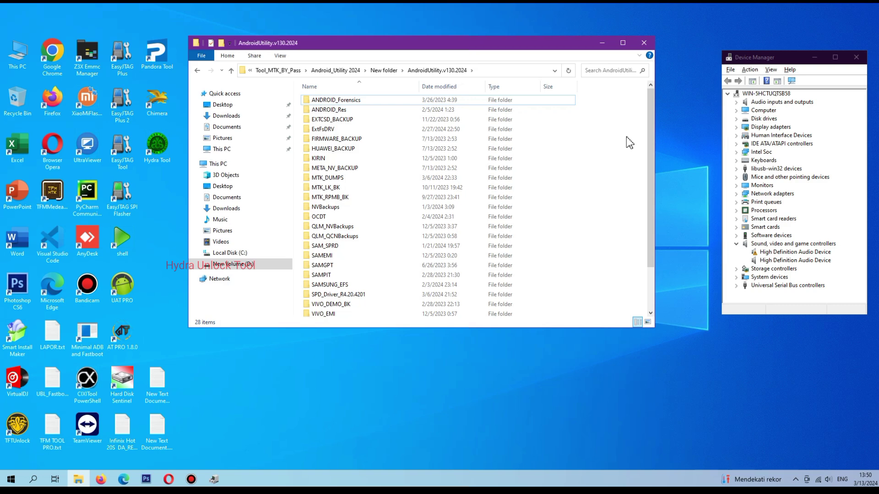
{"action": "scroll", "coordinate": [608, 145], "scroll_direction": "down", "scroll_amount": 2}
{"action": "right_click", "coordinate": [598, 134]}
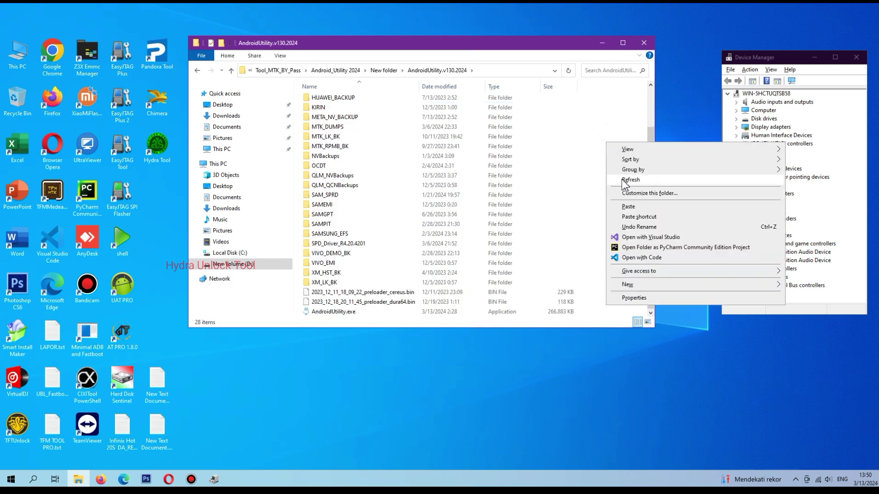
{"action": "left_click", "coordinate": [622, 182]}
{"action": "scroll", "coordinate": [624, 183], "scroll_direction": "down", "scroll_amount": 2}
{"action": "right_click", "coordinate": [681, 142]}
{"action": "left_click", "coordinate": [700, 167]}
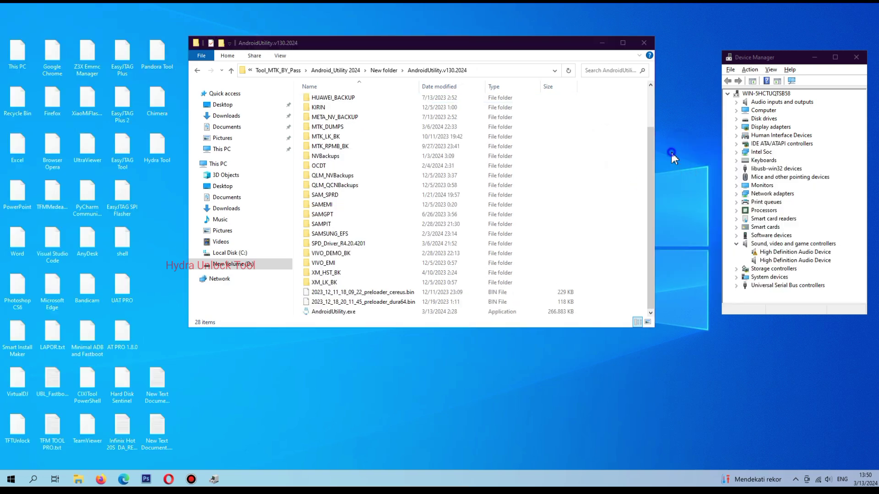
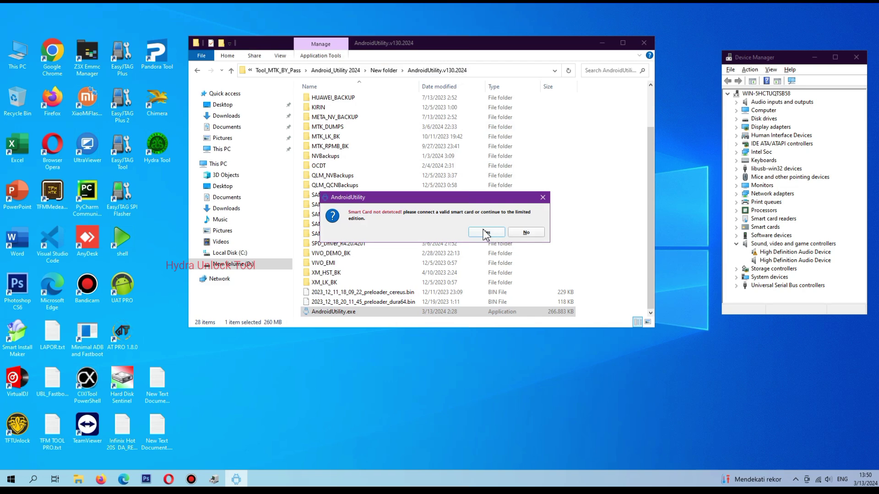
{"action": "left_click", "coordinate": [485, 233]}
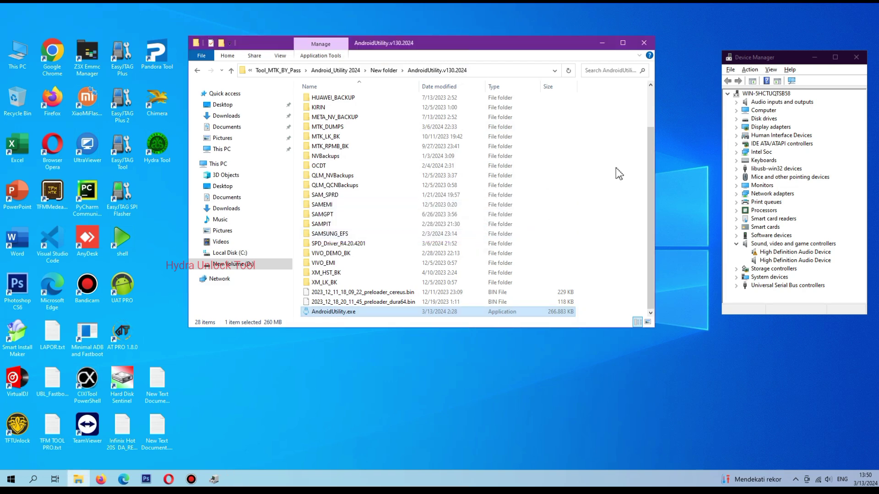
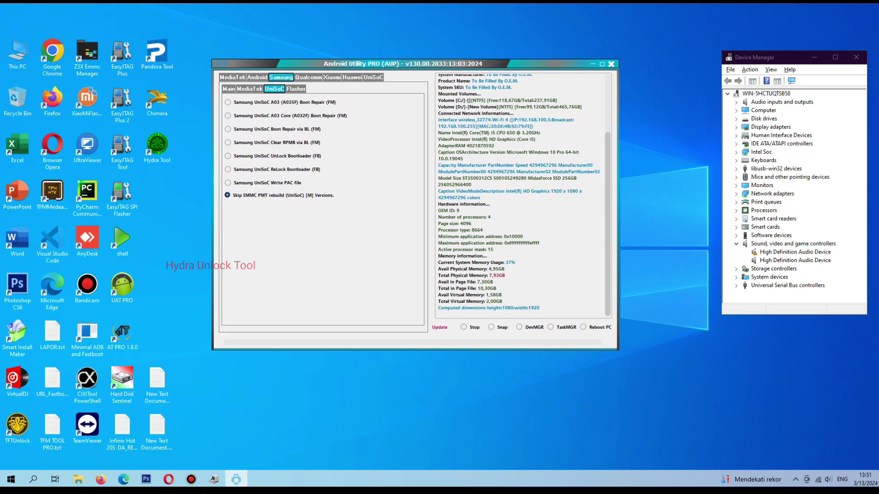
{"action": "mouse_move", "coordinate": [869, 8]}
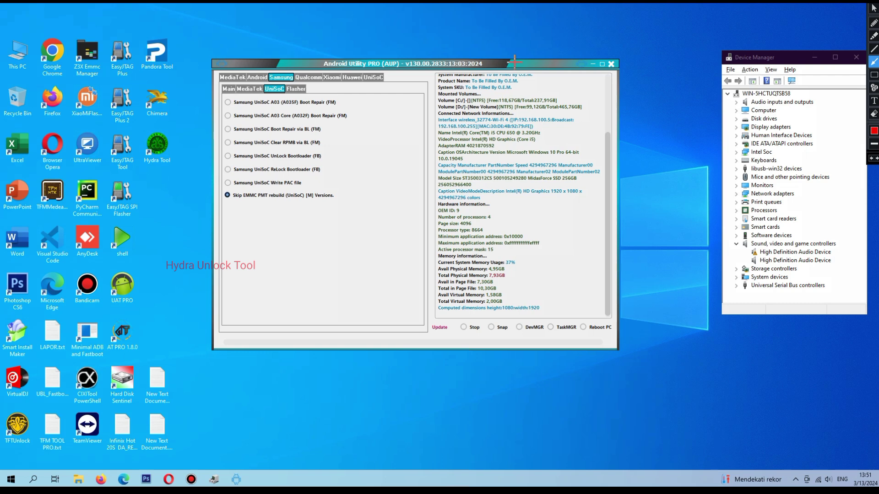
{"action": "left_click_drag", "start_coordinate": [529, 60], "coordinate": [424, 64]}
{"action": "left_click", "coordinate": [873, 7]}
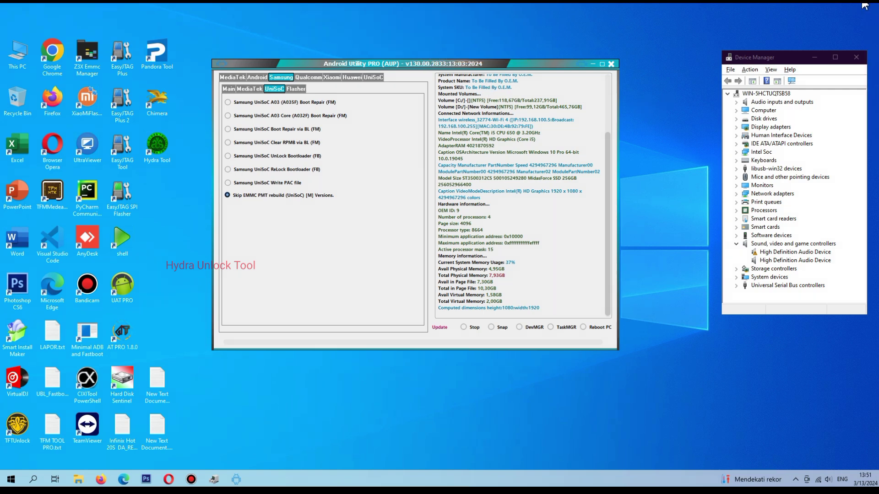
{"action": "left_click", "coordinate": [865, 5]}
{"action": "left_click_drag", "start_coordinate": [411, 126], "coordinate": [413, 68]}
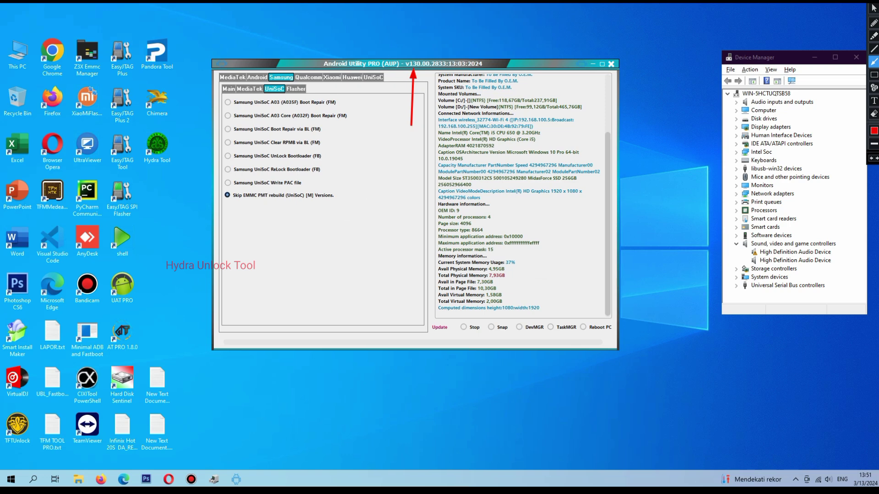
{"action": "left_click", "coordinate": [874, 7]}
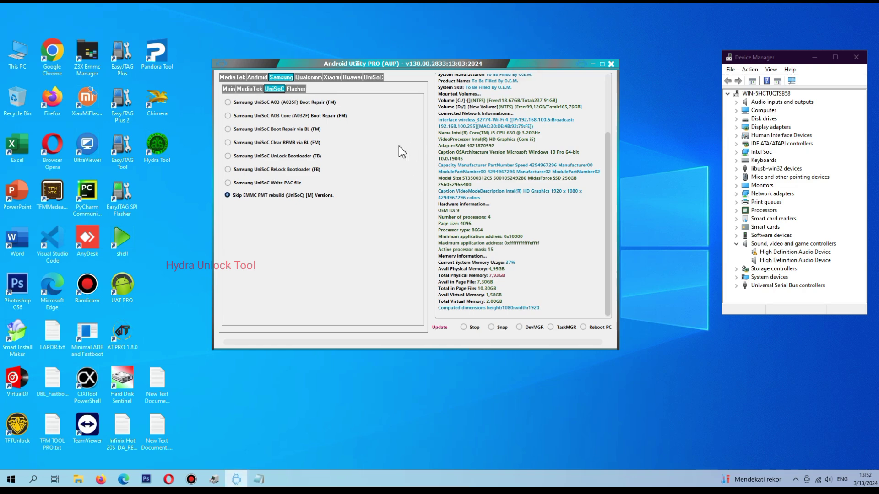
- Show the MediaTek BootROM functions, bring up the changelog note, and highlight its heading and the ADB package manager entry
{"action": "left_click", "coordinate": [232, 78]}
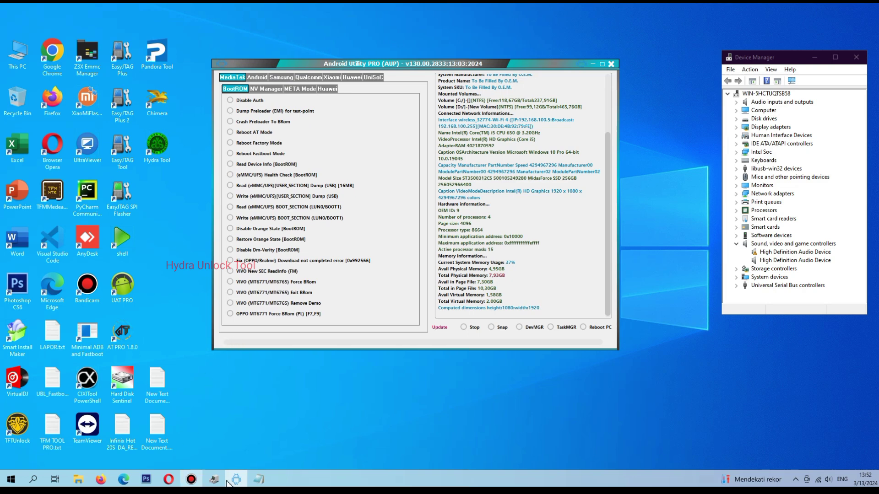
{"action": "left_click", "coordinate": [259, 479]}
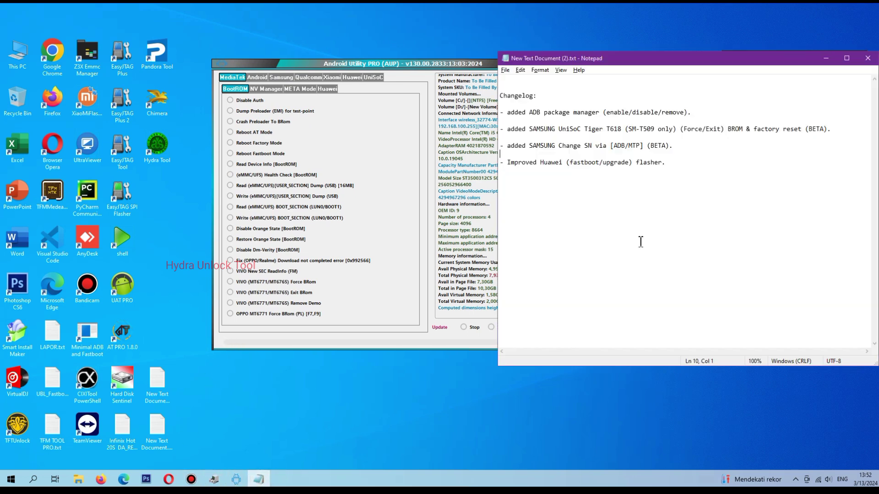
{"action": "left_click_drag", "start_coordinate": [540, 99], "coordinate": [500, 96]}
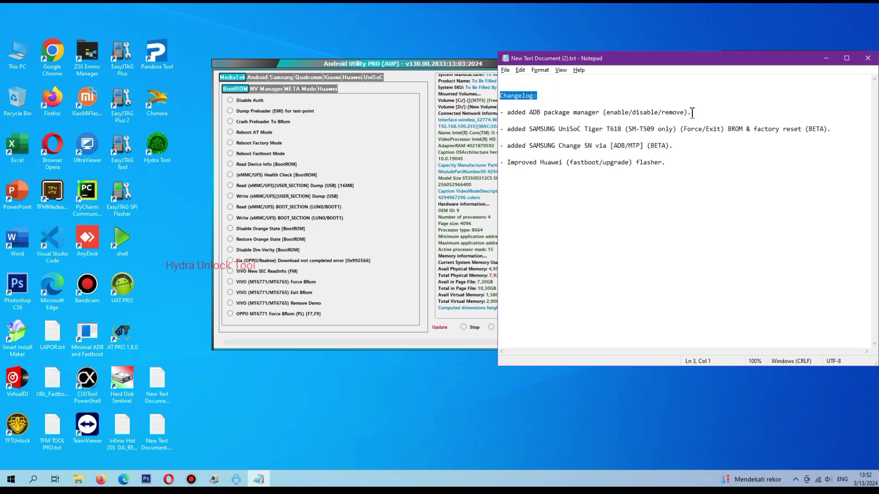
{"action": "left_click_drag", "start_coordinate": [692, 112], "coordinate": [506, 115]}
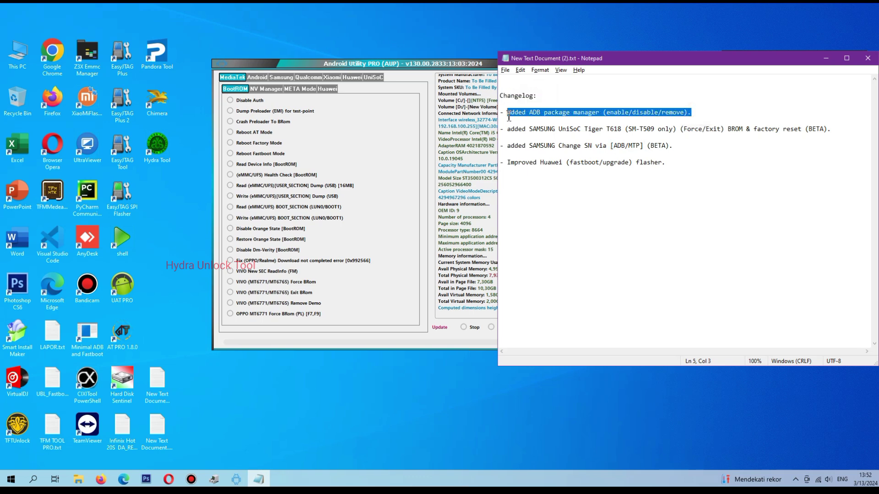
{"action": "left_click", "coordinate": [535, 195]}
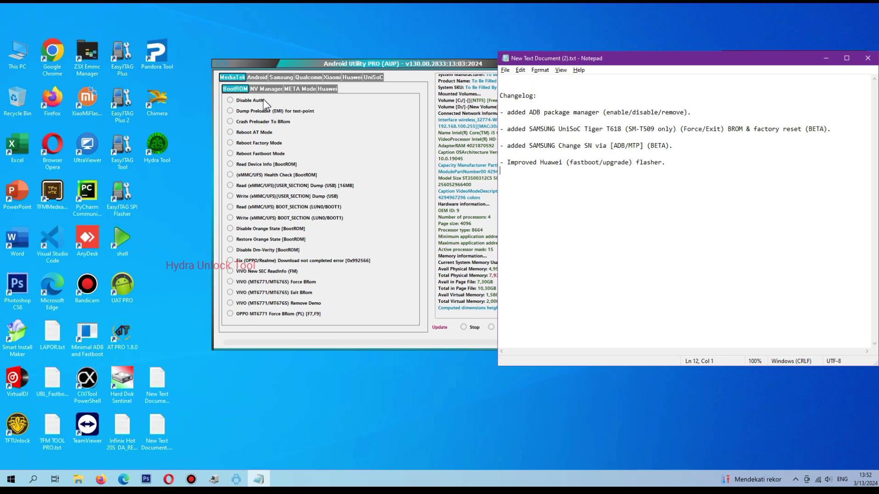
- Examine the Android section's Main, MTP AOA and Pkg MGR functions to locate the new ADB package manager
{"action": "left_click", "coordinate": [258, 77]}
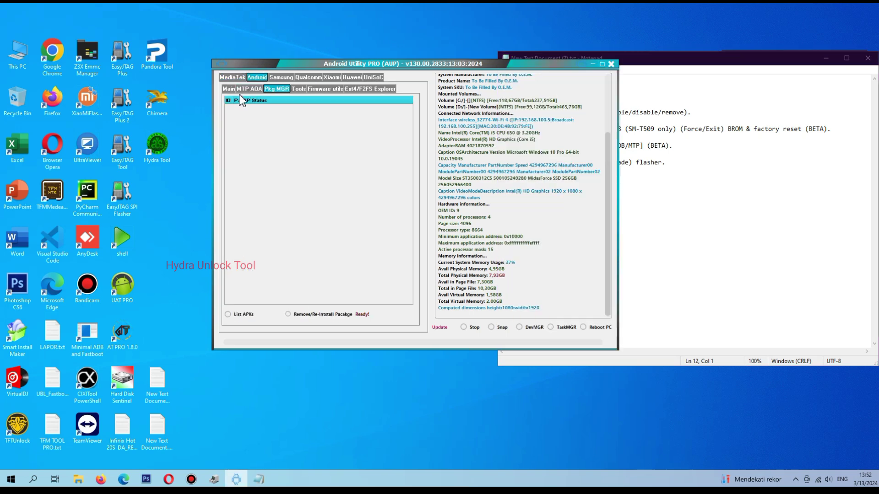
{"action": "left_click", "coordinate": [228, 89]}
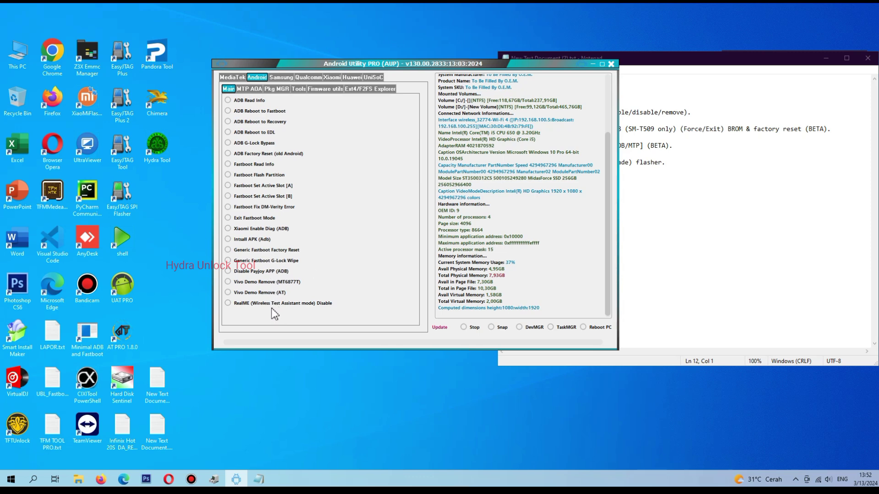
{"action": "left_click", "coordinate": [259, 89]}
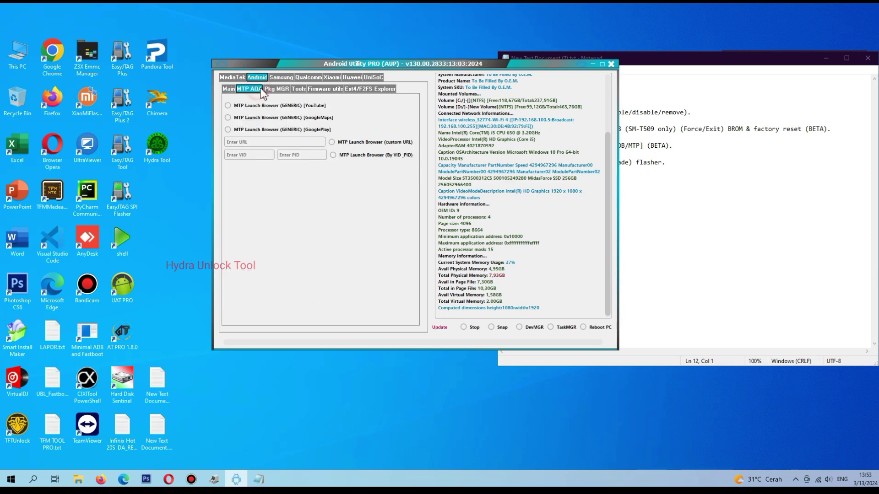
{"action": "left_click", "coordinate": [278, 90]}
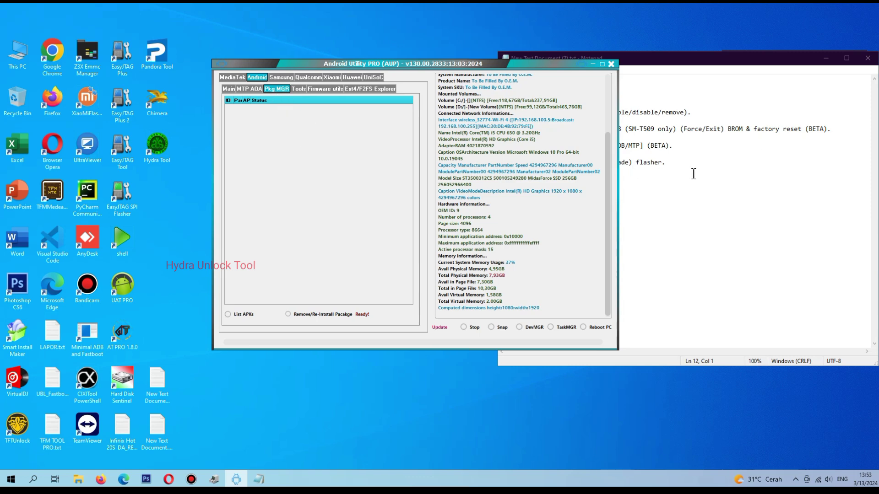
- Place the utility window beside the changelog and mark Pkg MGR, List APKs and Remove/Re-Install Package with red arrows
{"action": "left_click_drag", "start_coordinate": [501, 64], "coordinate": [370, 48]}
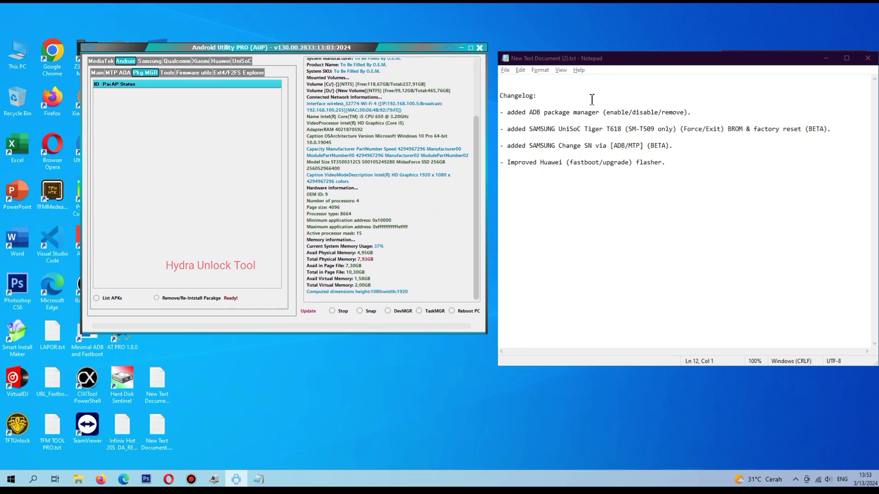
{"action": "left_click_drag", "start_coordinate": [691, 112], "coordinate": [504, 113]}
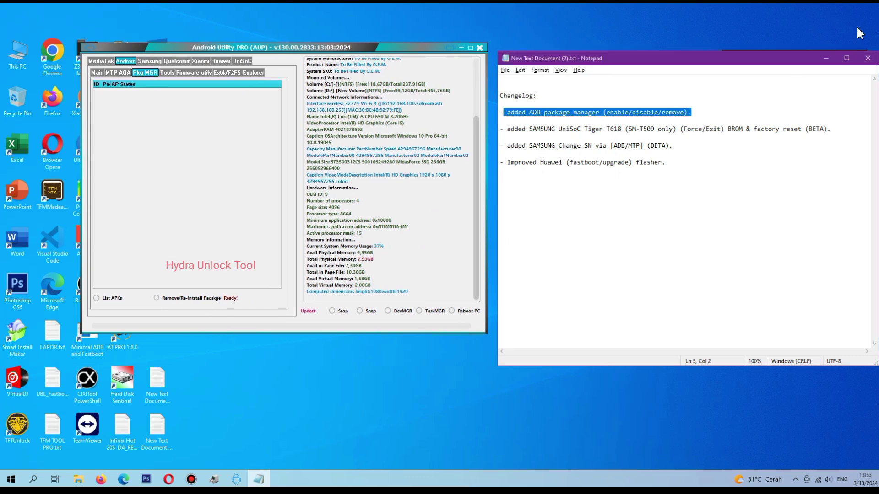
{"action": "left_click", "coordinate": [869, 12]}
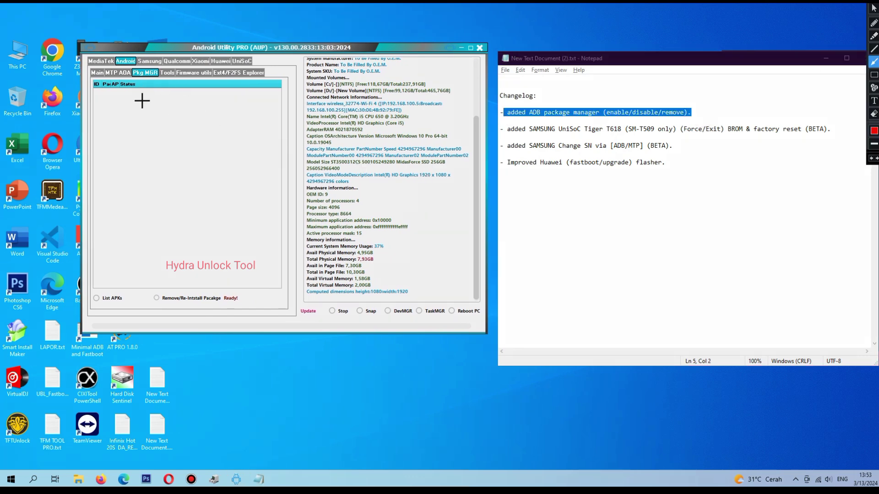
{"action": "left_click_drag", "start_coordinate": [145, 131], "coordinate": [145, 78]}
{"action": "left_click", "coordinate": [124, 317]}
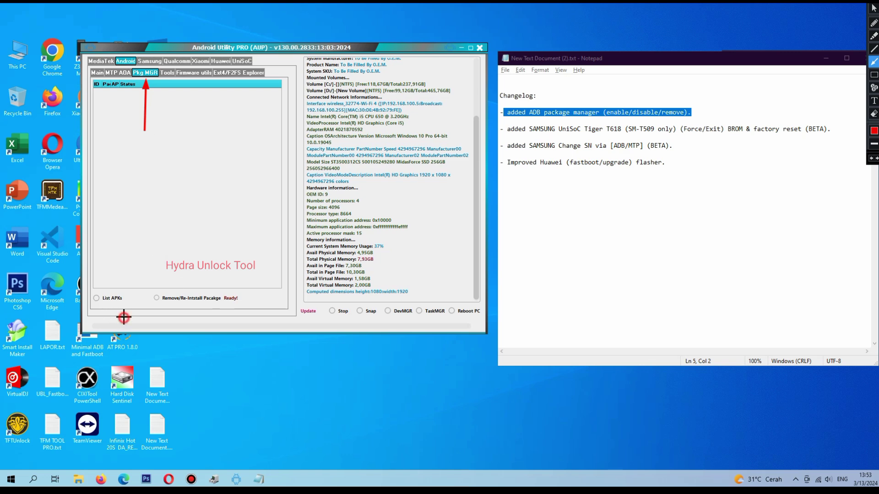
{"action": "left_click_drag", "start_coordinate": [124, 317], "coordinate": [110, 305]}
{"action": "left_click_drag", "start_coordinate": [212, 337], "coordinate": [177, 309]}
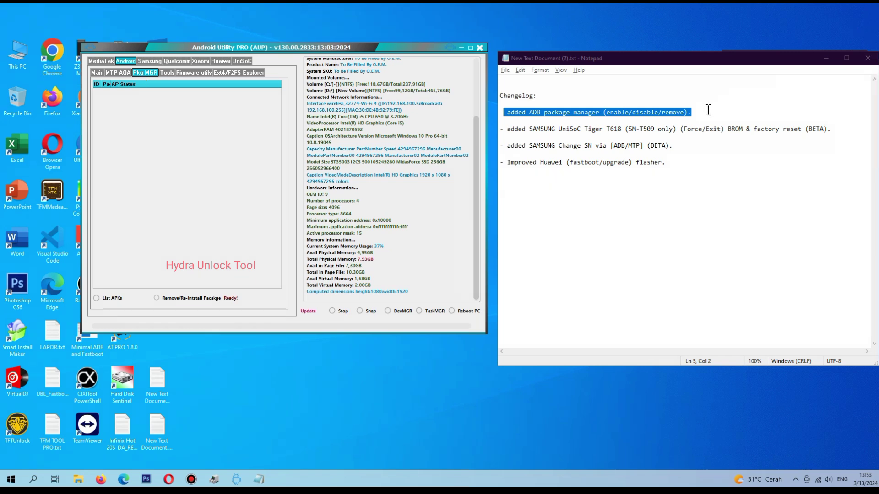
- Compare the changelog's SAMSUNG UniSoC Tiger T618 entry with the utility's Samsung Main and UniSoC functions
{"action": "left_click_drag", "start_coordinate": [507, 128], "coordinate": [812, 141]}
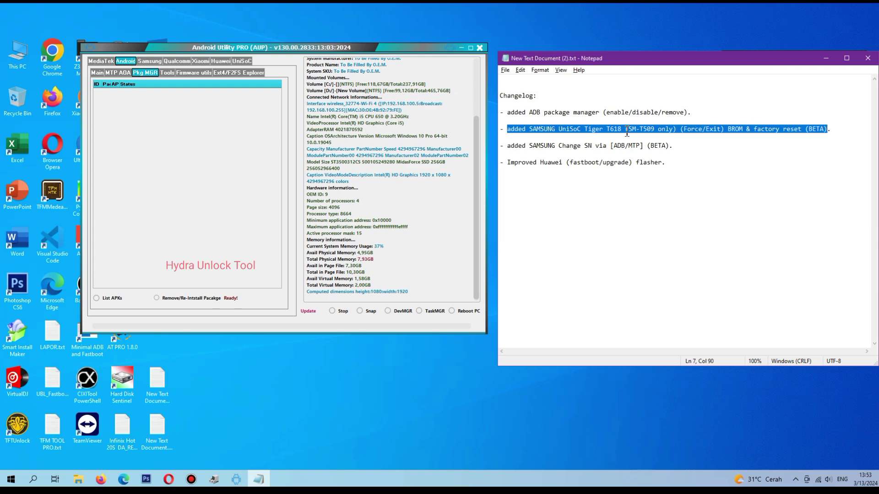
{"action": "left_click", "coordinate": [709, 153]}
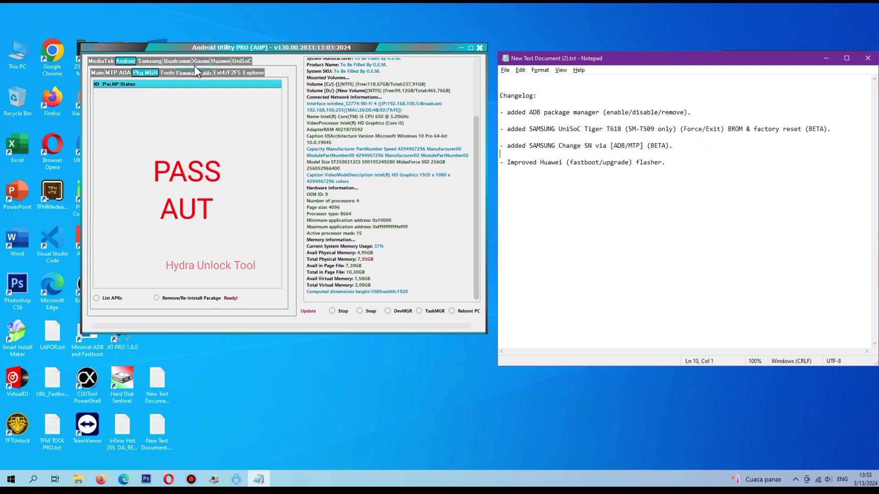
{"action": "left_click", "coordinate": [149, 61]}
{"action": "left_click", "coordinate": [97, 72]}
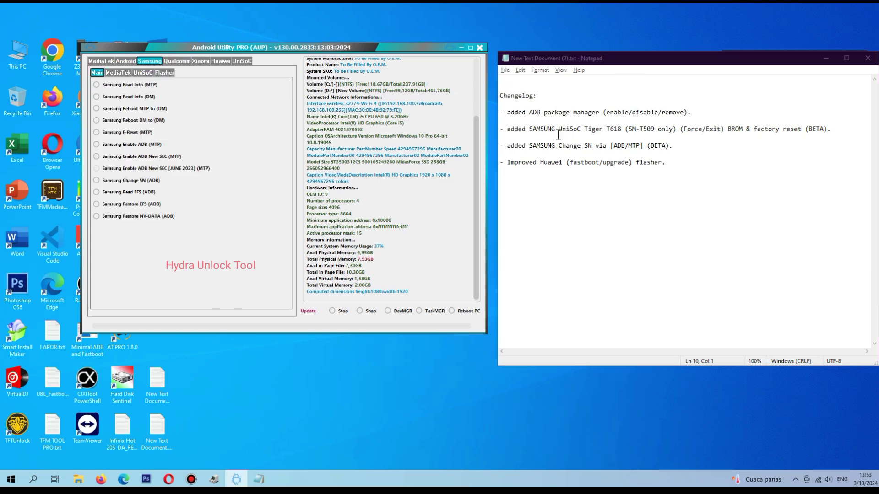
{"action": "left_click_drag", "start_coordinate": [555, 130], "coordinate": [584, 136]}
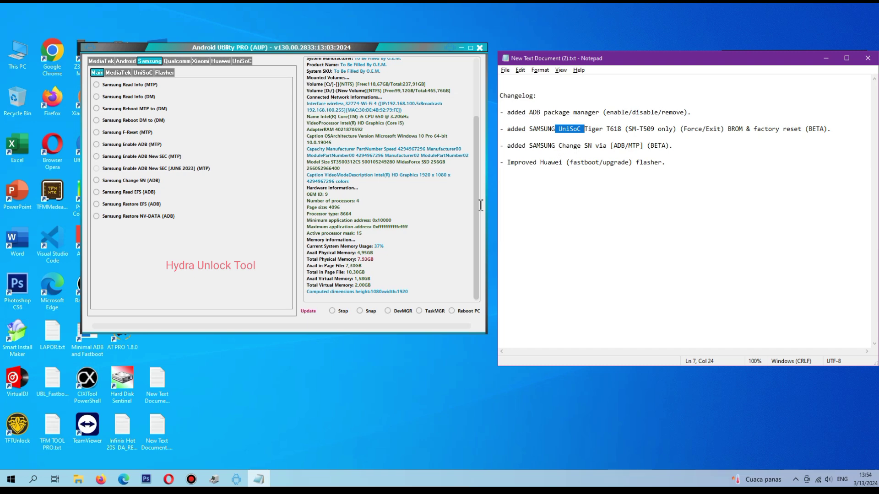
{"action": "left_click", "coordinate": [143, 73]}
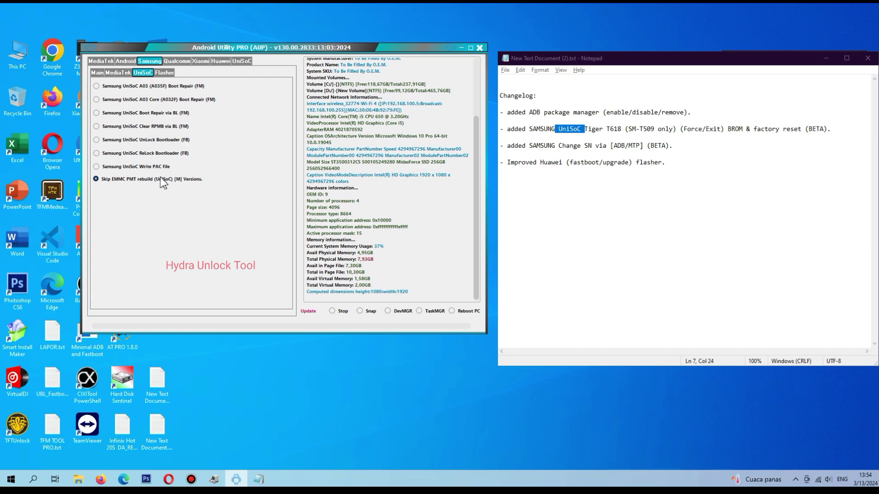
{"action": "left_click", "coordinate": [793, 147]}
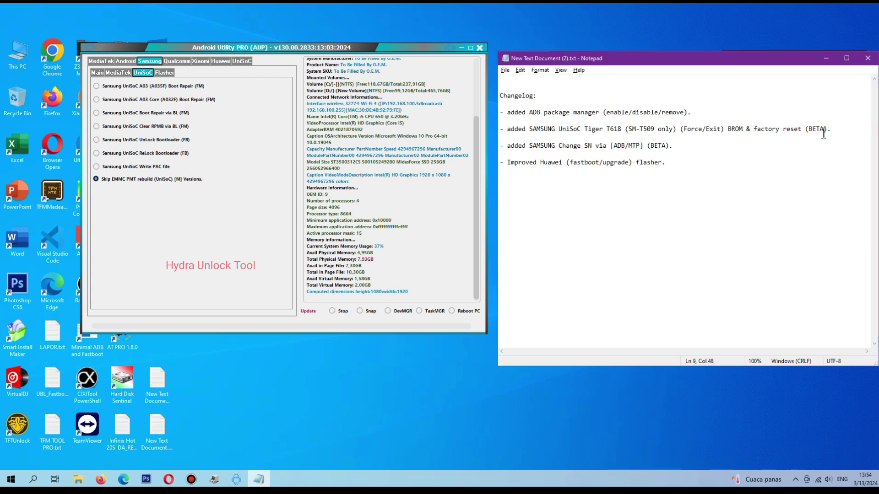
{"action": "left_click_drag", "start_coordinate": [831, 130], "coordinate": [500, 130]}
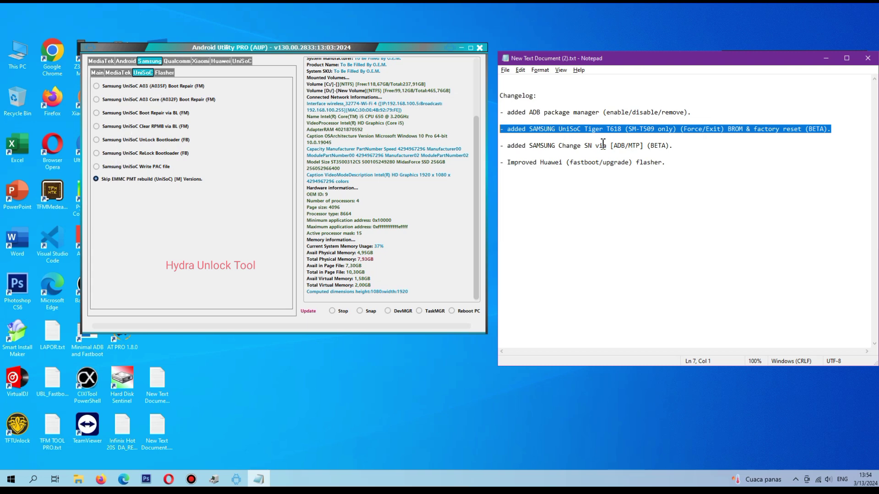
- Highlight the changelog's SAMSUNG Change SN entry and point a red arrow at Samsung Change SN (ADB) among the Samsung Main functions
{"action": "left_click_drag", "start_coordinate": [674, 146], "coordinate": [510, 146]}
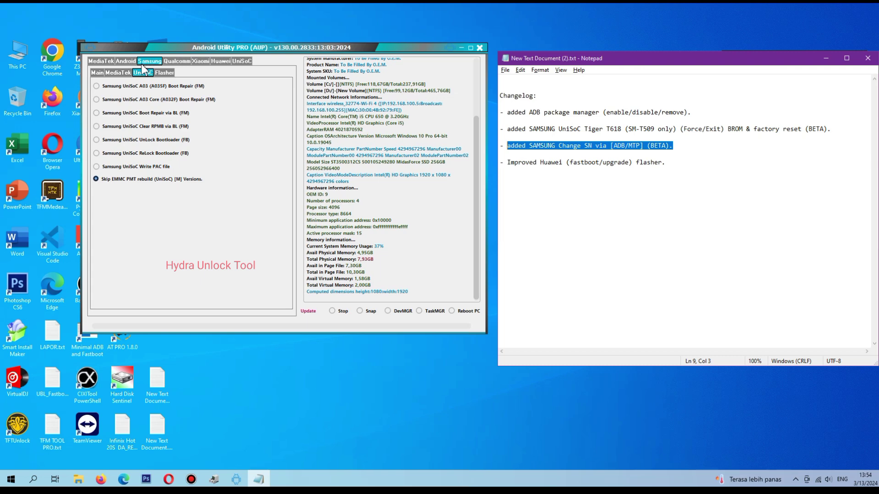
{"action": "left_click", "coordinate": [98, 73]}
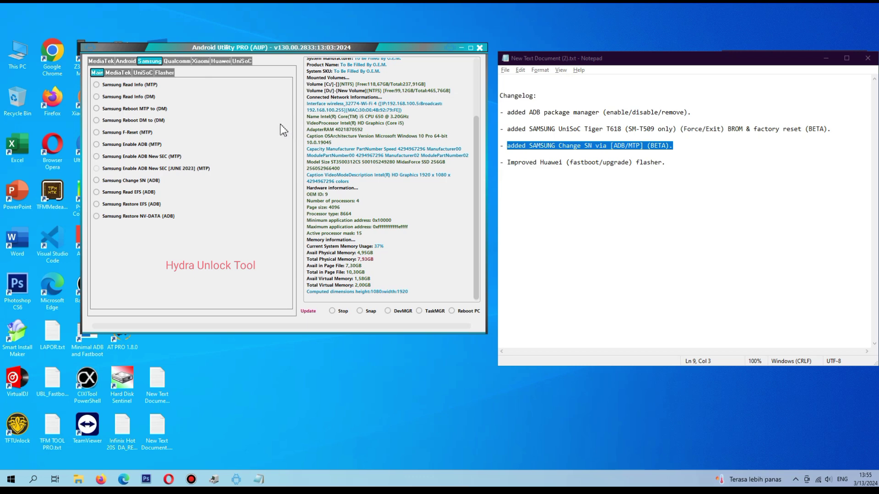
{"action": "mouse_move", "coordinate": [870, 5]}
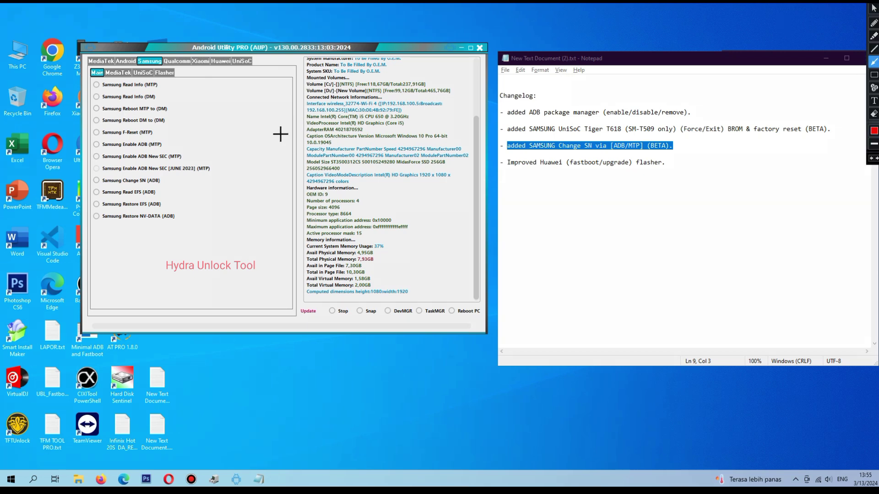
{"action": "left_click_drag", "start_coordinate": [211, 186], "coordinate": [163, 181]}
{"action": "left_click", "coordinate": [874, 7]}
- Highlight the changelog's Huawei flasher entry and examine the Huawei Service and Firmware Reader functions
{"action": "left_click", "coordinate": [662, 173]}
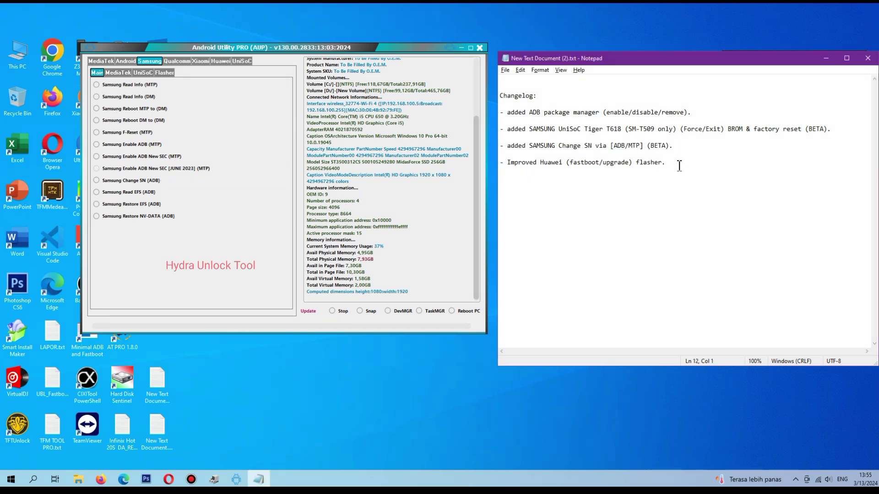
{"action": "left_click", "coordinate": [507, 168], "text": "shift"}
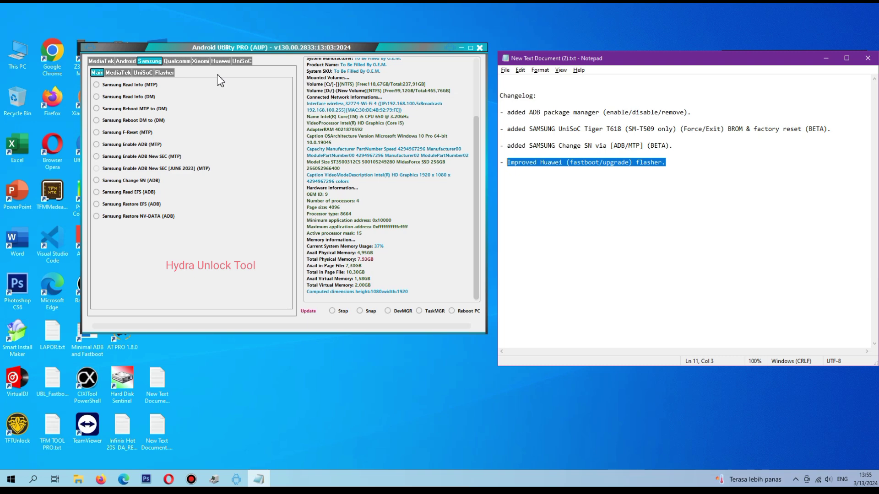
{"action": "left_click", "coordinate": [220, 61]}
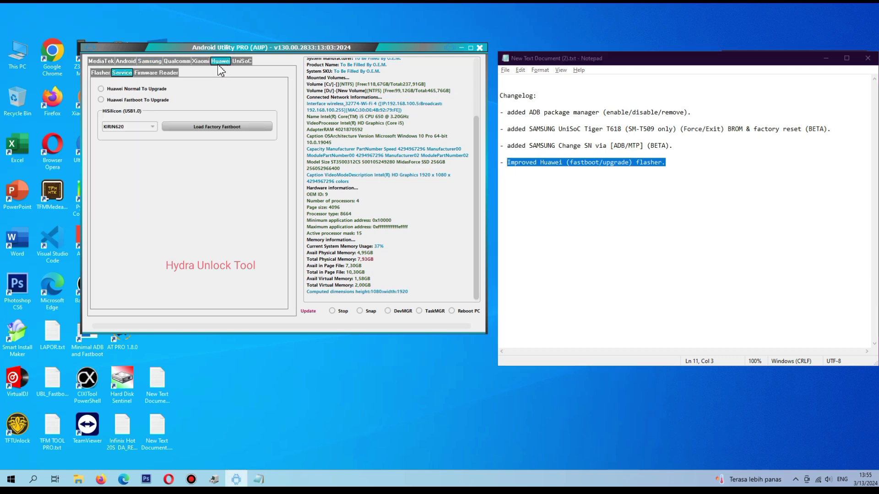
{"action": "left_click", "coordinate": [170, 73]}
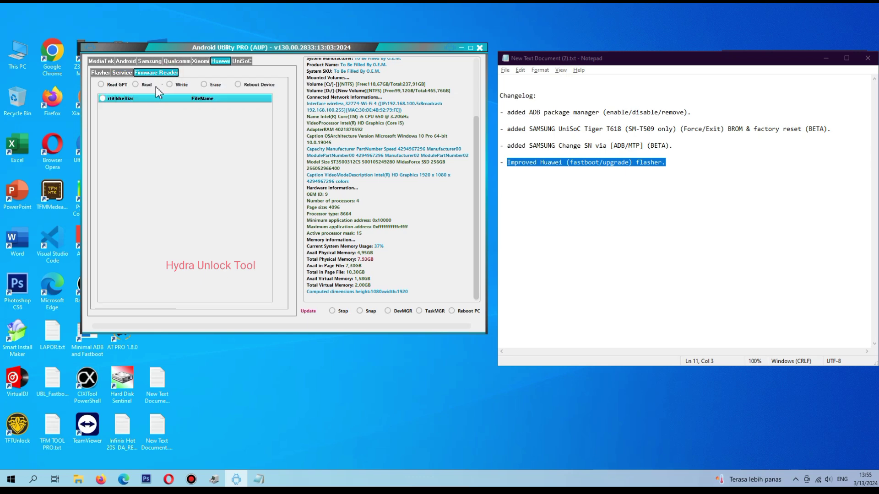
{"action": "left_click", "coordinate": [125, 74]}
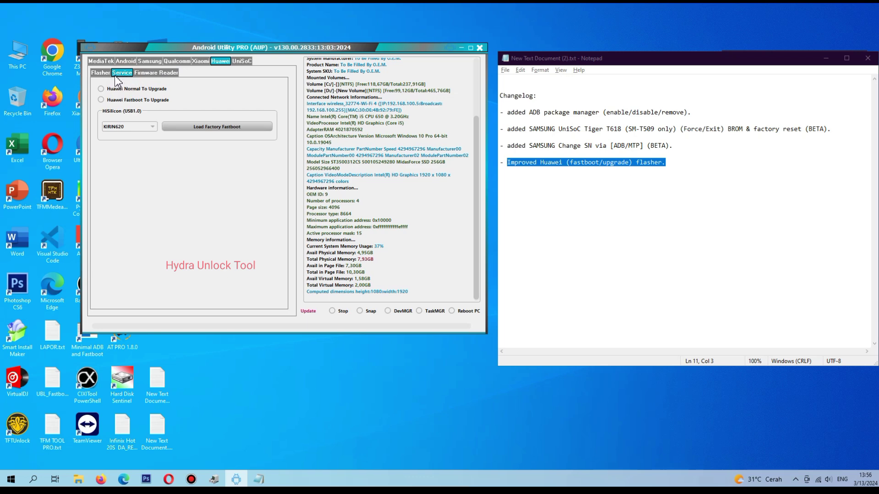
- Mark Huawei Normal To Upgrade and Huawei Fastboot To Upgrade with red arrows, and close the annotation tools
{"action": "left_click", "coordinate": [867, 9]}
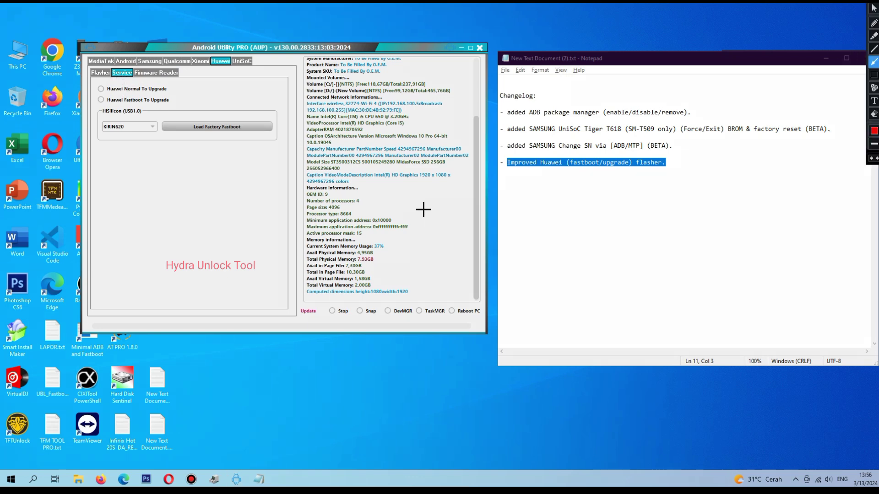
{"action": "left_click_drag", "start_coordinate": [212, 90], "coordinate": [172, 90]}
{"action": "left_click_drag", "start_coordinate": [229, 100], "coordinate": [173, 103]}
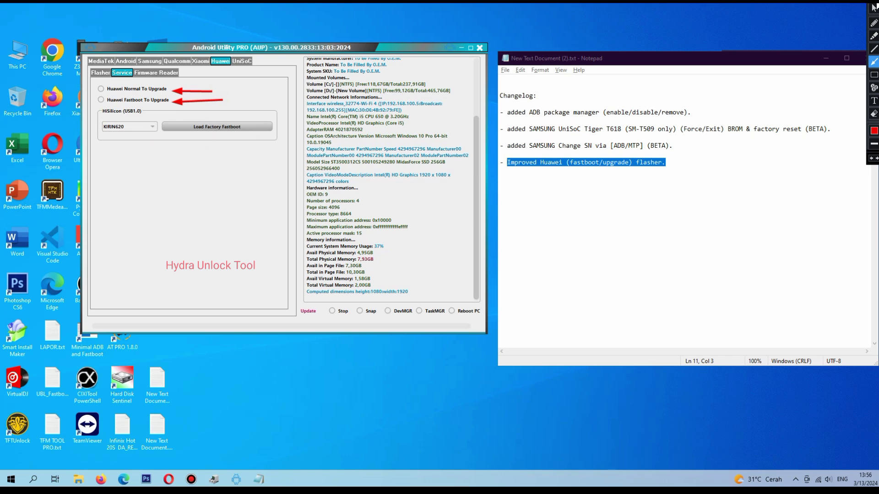
{"action": "left_click", "coordinate": [874, 6]}
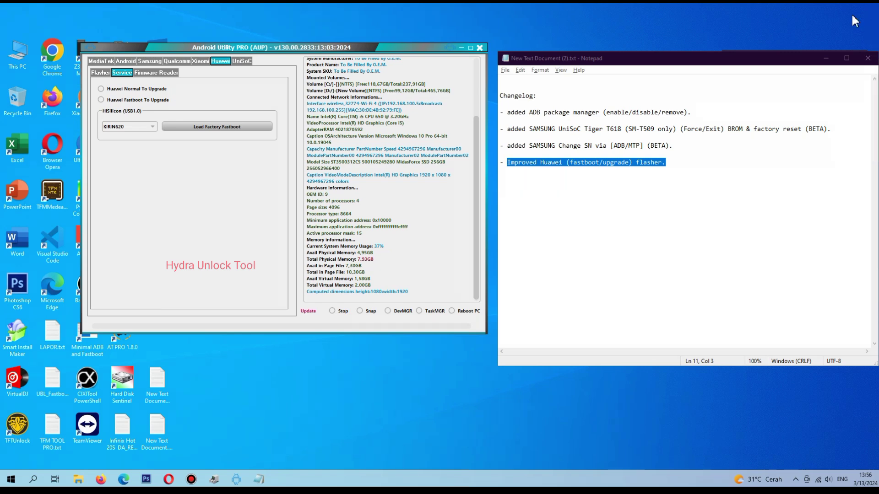
- Look through the supported HiSilicon (USB1.0) processors and choose KIRIN960
{"action": "left_click", "coordinate": [155, 128]}
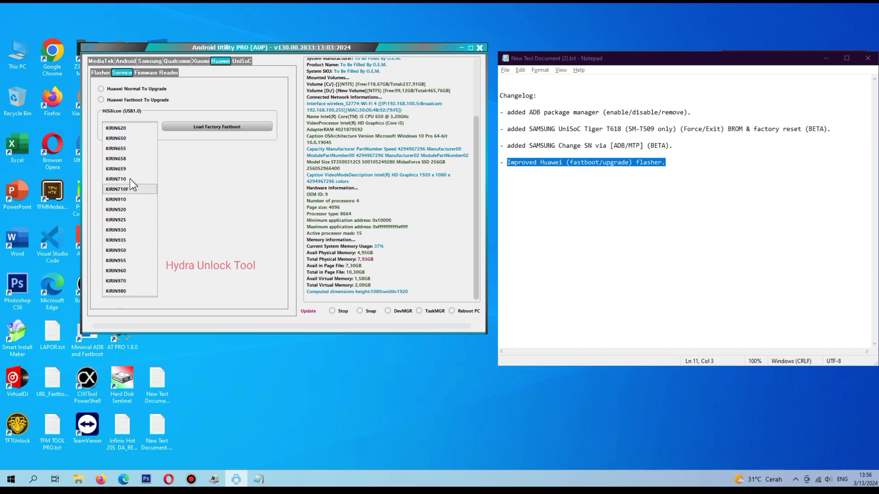
{"action": "left_click", "coordinate": [234, 238]}
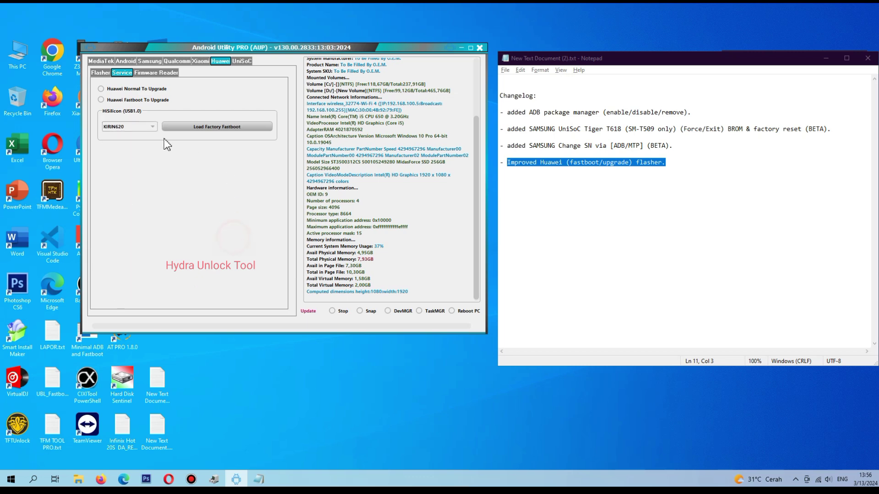
{"action": "left_click", "coordinate": [156, 126]}
{"action": "left_click", "coordinate": [126, 273]}
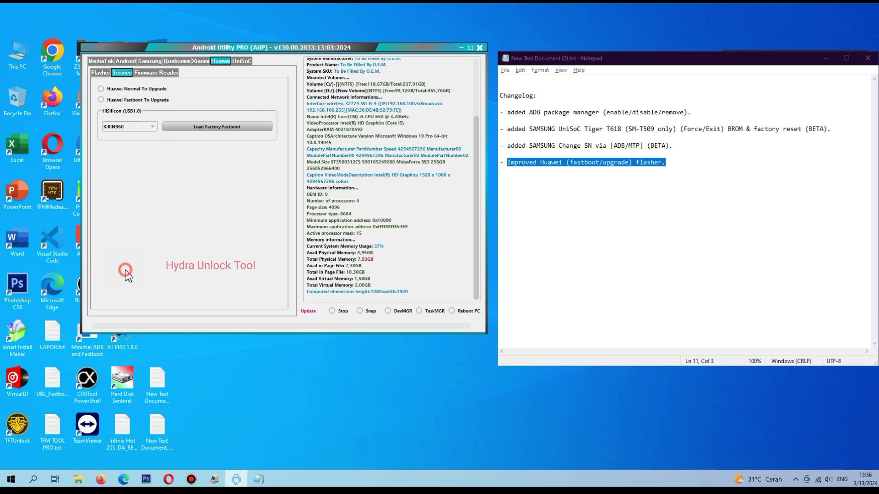
- Try to load the factory fastboot for the KIRIN960 processor over HiSilicon (USB1.0)
{"action": "left_click", "coordinate": [217, 129]}
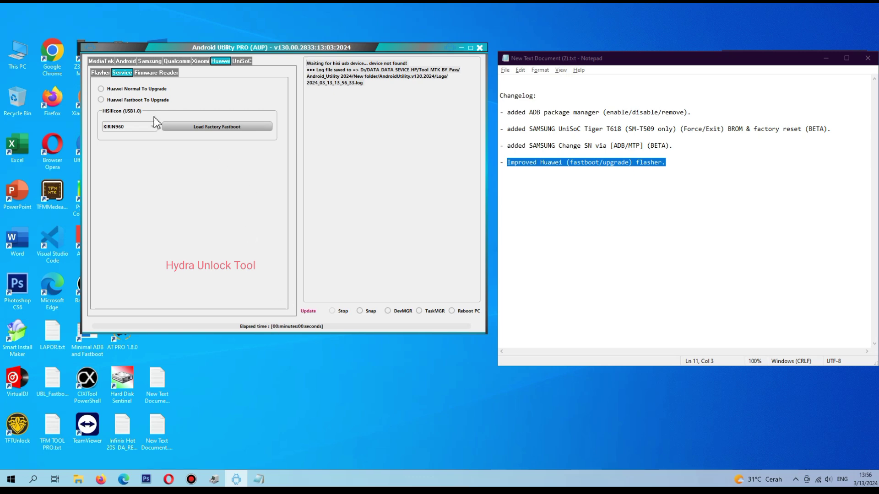
- Examine the MediaTek functions under BootROM, NV Manager, META Mode with its Partition MGR, and Huawei, and clear the changelog's text highlight
{"action": "left_click", "coordinate": [102, 63]}
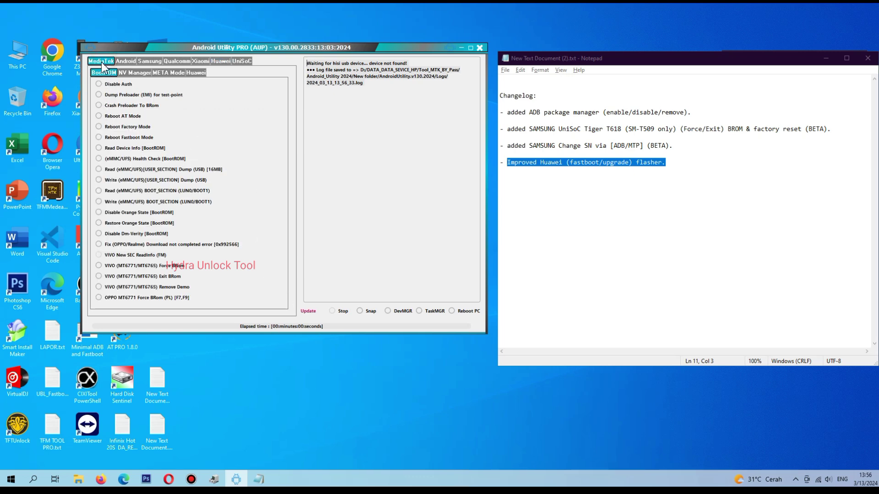
{"action": "left_click", "coordinate": [125, 74]}
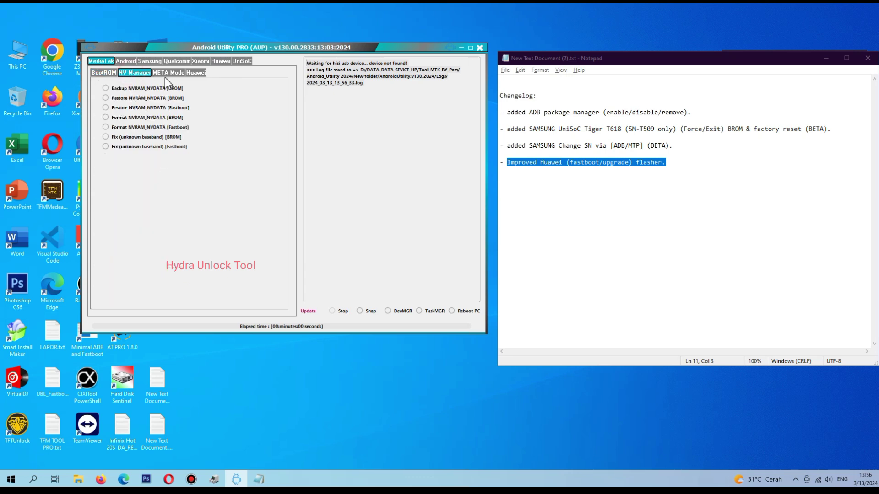
{"action": "left_click", "coordinate": [165, 74]}
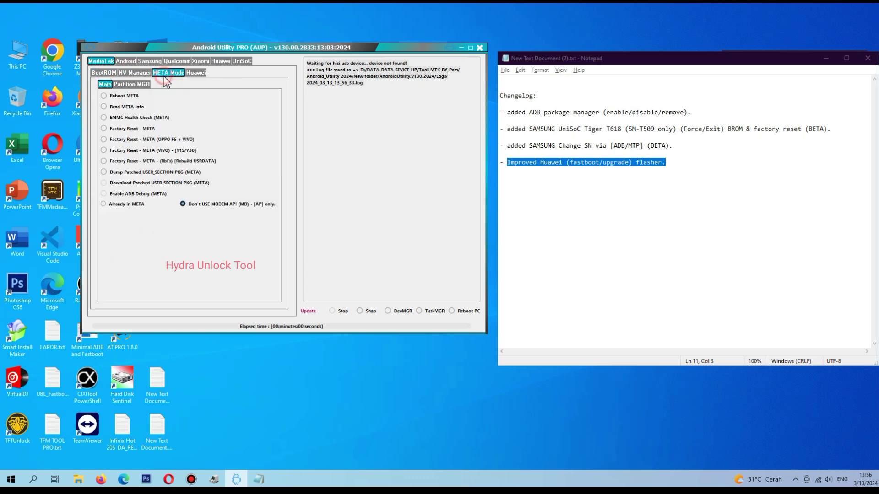
{"action": "left_click", "coordinate": [131, 85]}
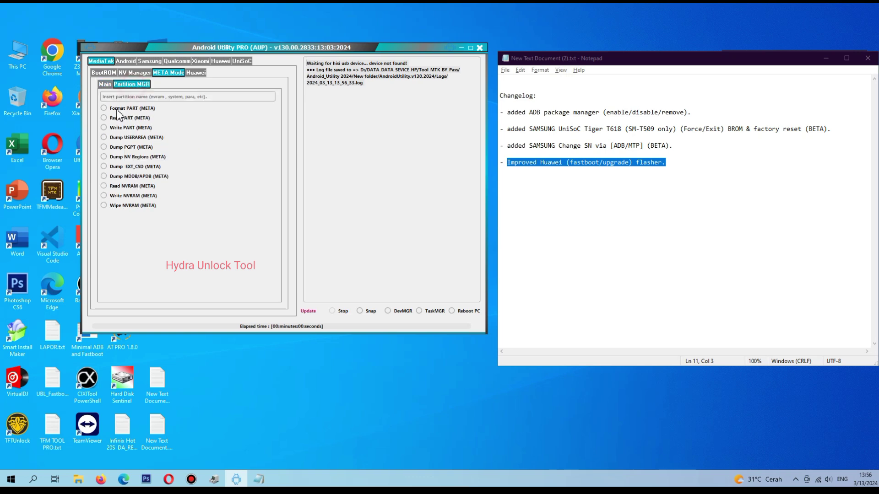
{"action": "left_click", "coordinate": [105, 85]}
{"action": "left_click", "coordinate": [196, 73]}
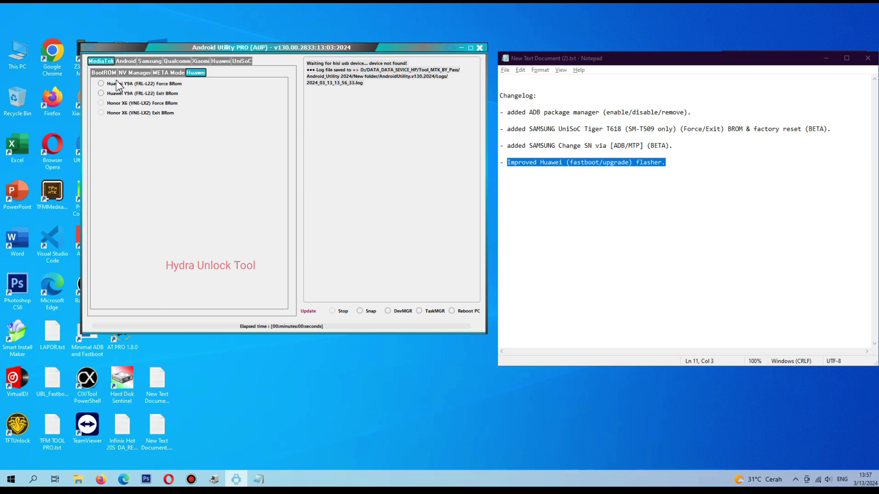
{"action": "left_click", "coordinate": [104, 73]}
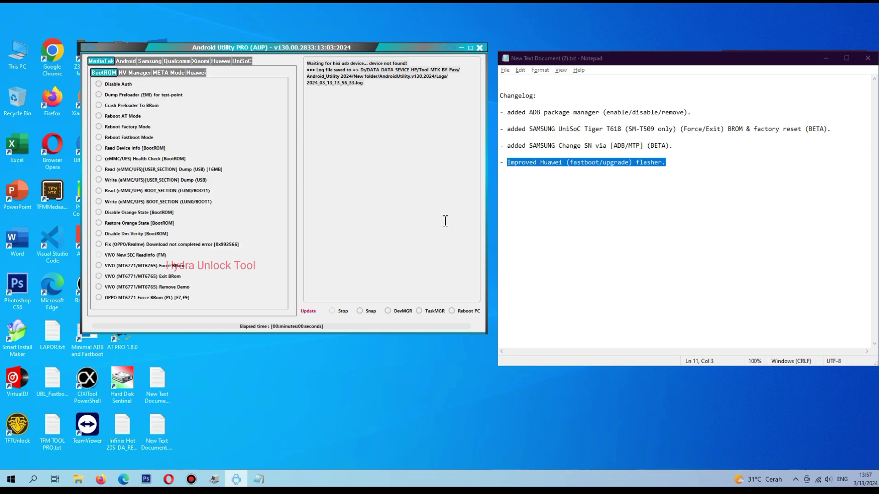
{"action": "left_click", "coordinate": [694, 204]}
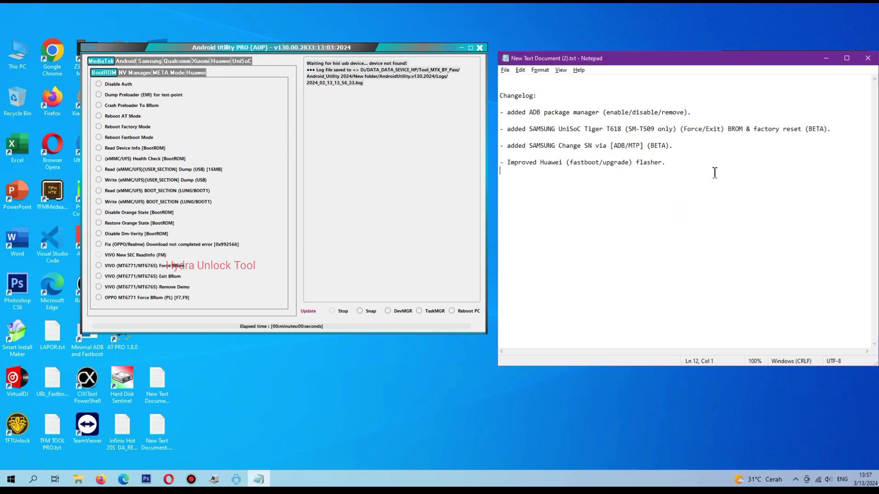